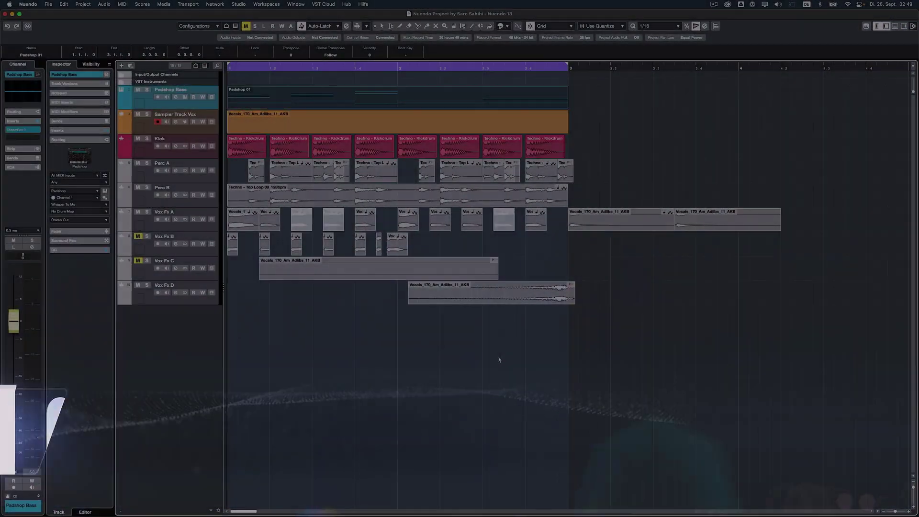
# Add a stereo audio track fed by Padshop Bass, name it Bass Rec, and start recording on it.
pyautogui.doubleClick(499, 359)
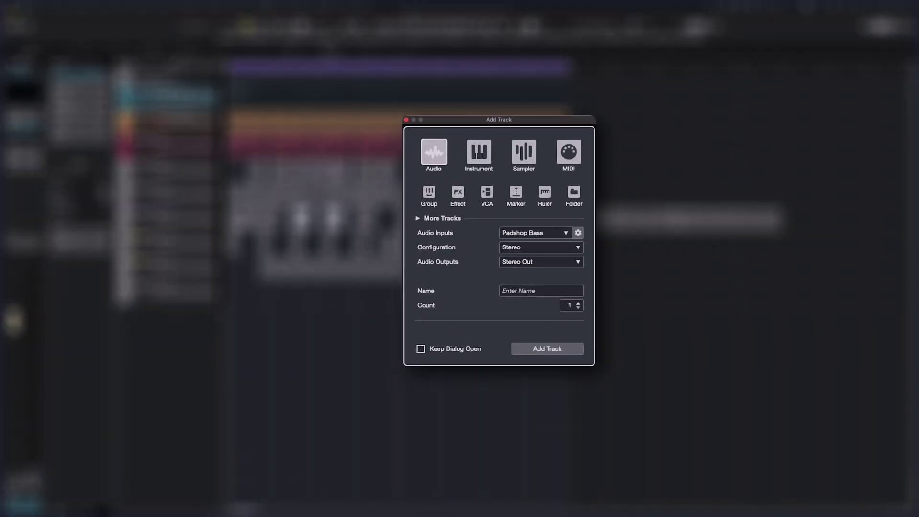
pyautogui.click(536, 233)
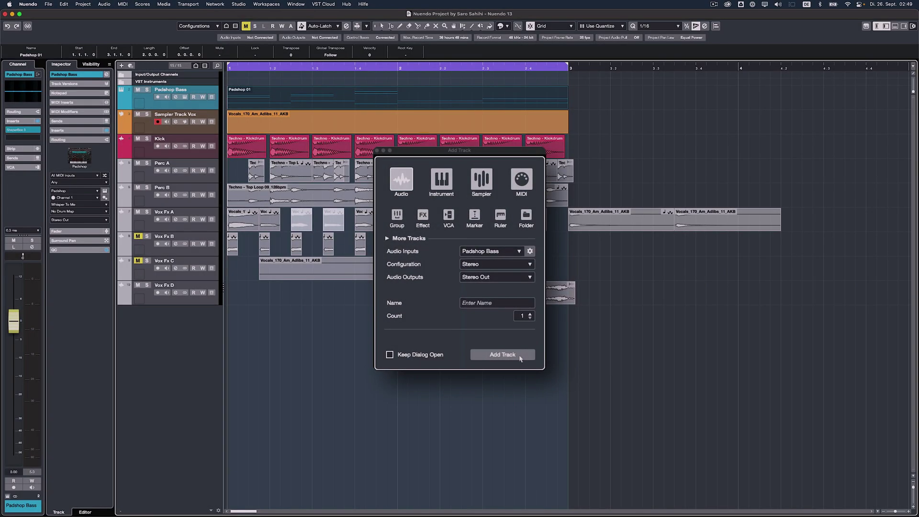
pyautogui.click(521, 356)
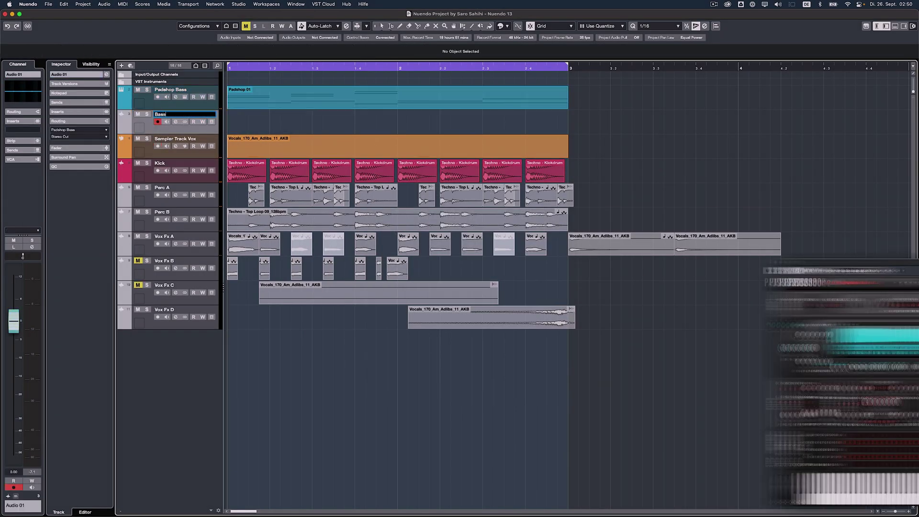
pyautogui.press('KP_Multiply')
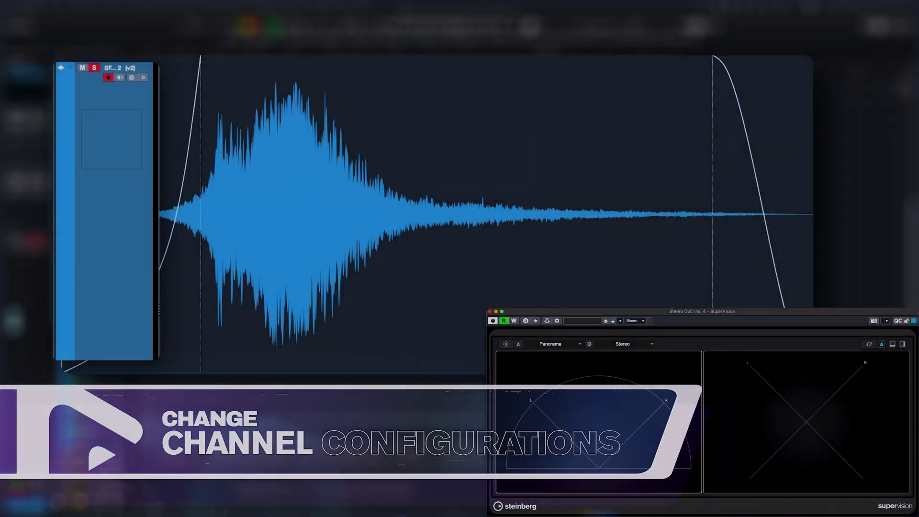
# Play back the soloed blue sound effect event to check its stereo image.
pyautogui.press('space')
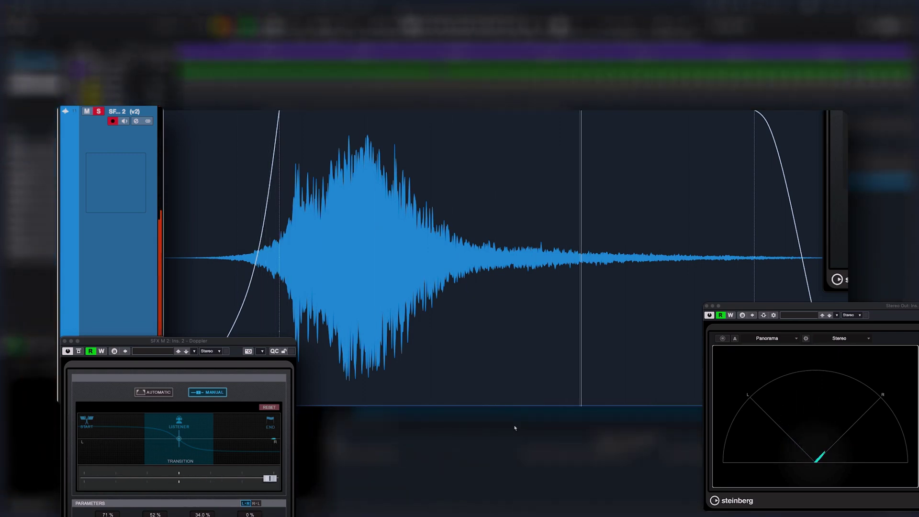
# Split the green stereo event on SFX M 7, extracting only channel 1 to the lanes and the Pool.
pyautogui.hscroll(3, 514, 423)
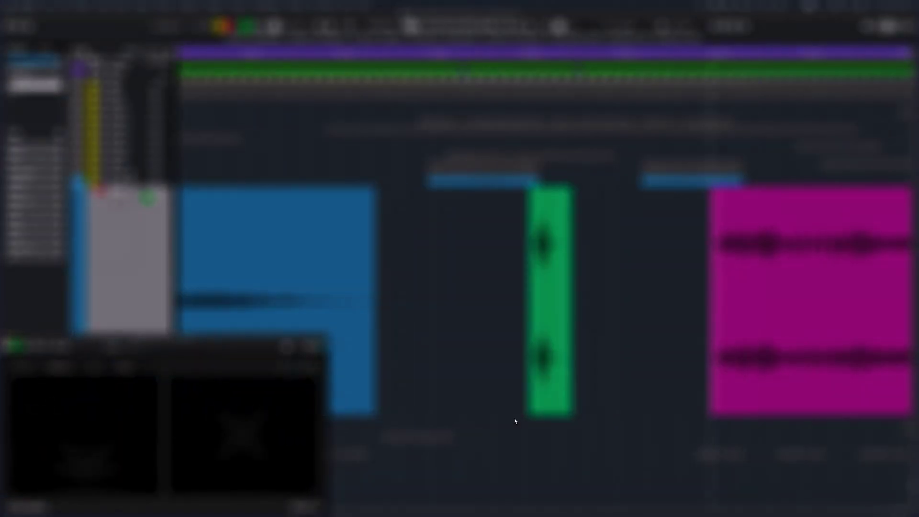
pyautogui.scroll(10, 544, 434)
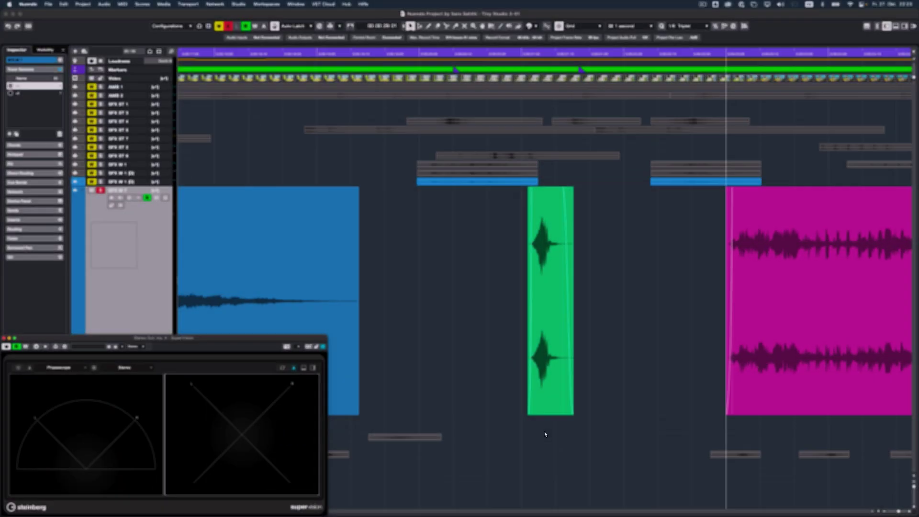
pyautogui.scroll(-5, 545, 434)
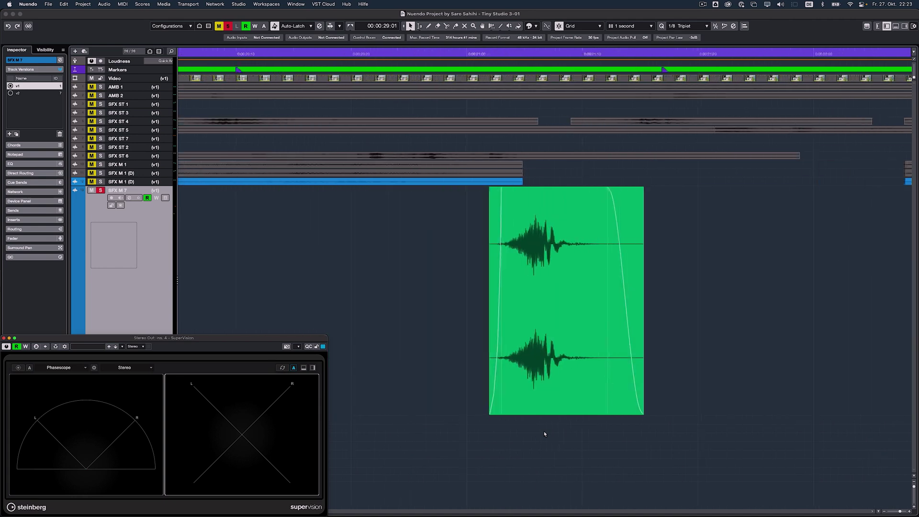
pyautogui.scroll(1, 543, 433)
pyautogui.click(539, 384)
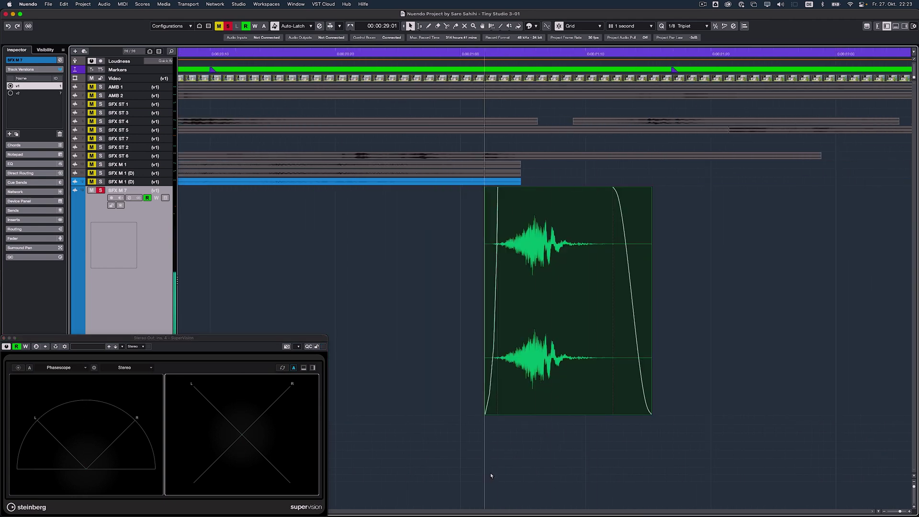
pyautogui.click(101, 3)
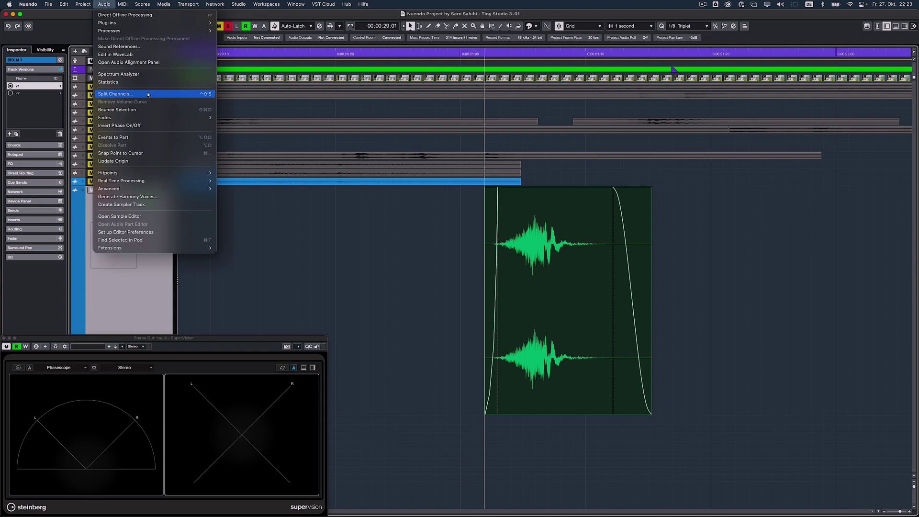
pyautogui.click(119, 92)
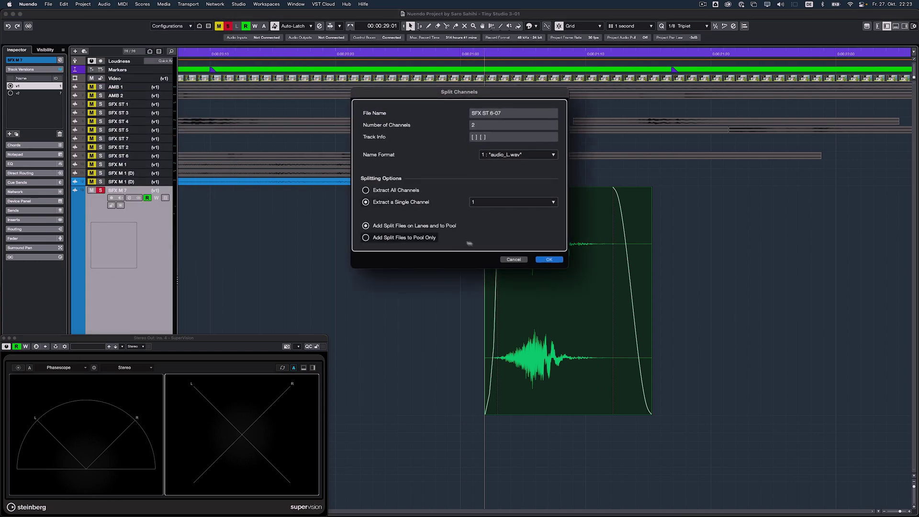
pyautogui.click(543, 259)
pyautogui.click(535, 276)
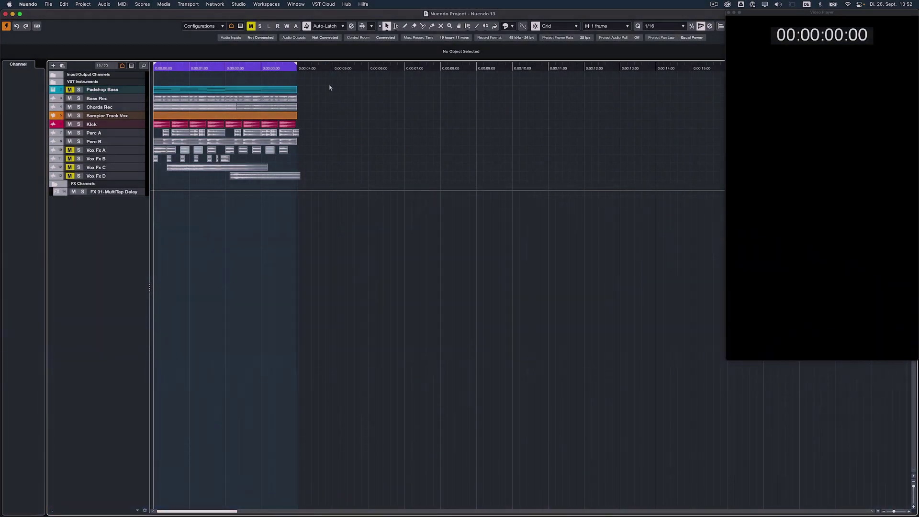
# Start importing tracks from the project Spring - 2022-Vertical.npr and include the SFX folder with its tracks.
pyautogui.click(298, 4)
pyautogui.click(315, 109)
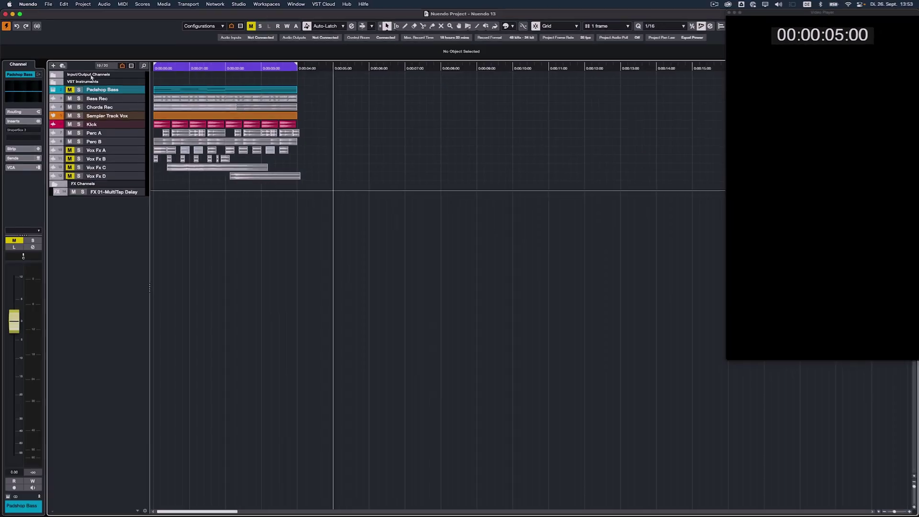
pyautogui.click(51, 5)
pyautogui.moveTo(86, 125)
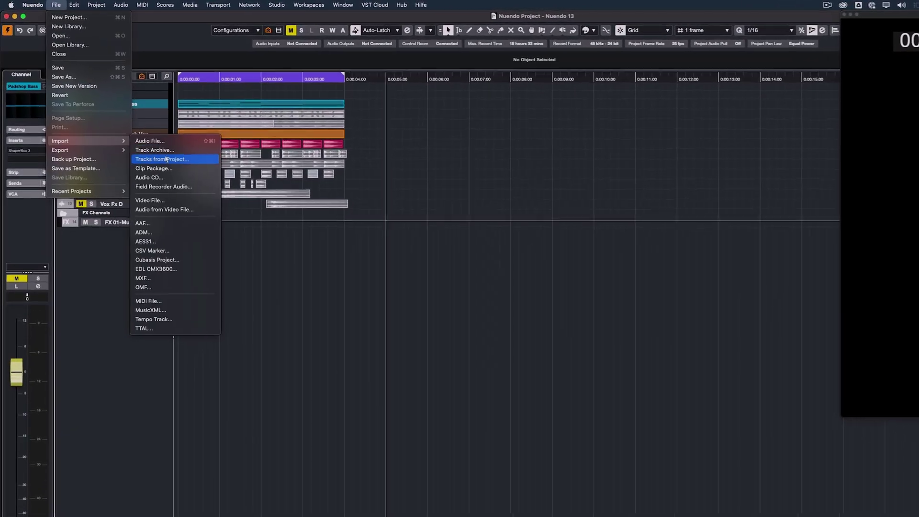
pyautogui.click(151, 141)
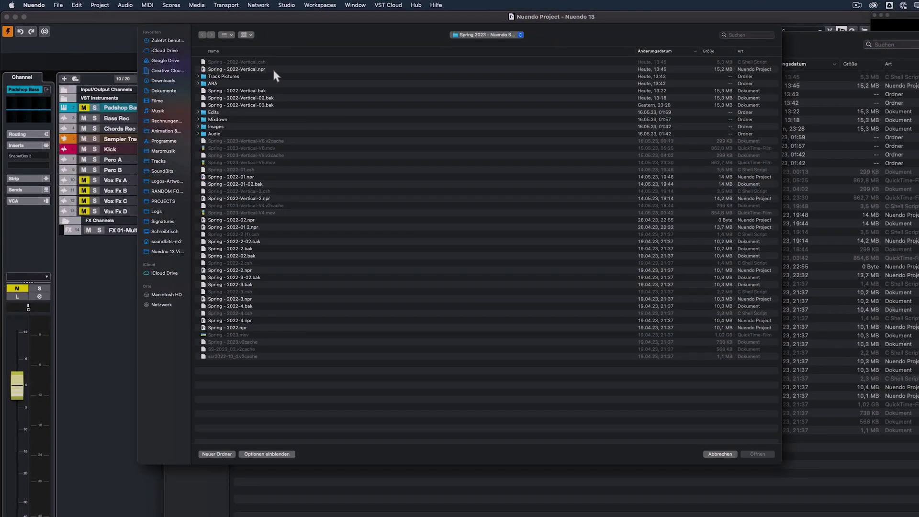
pyautogui.doubleClick(286, 85)
pyautogui.scroll(-10, 335, 208)
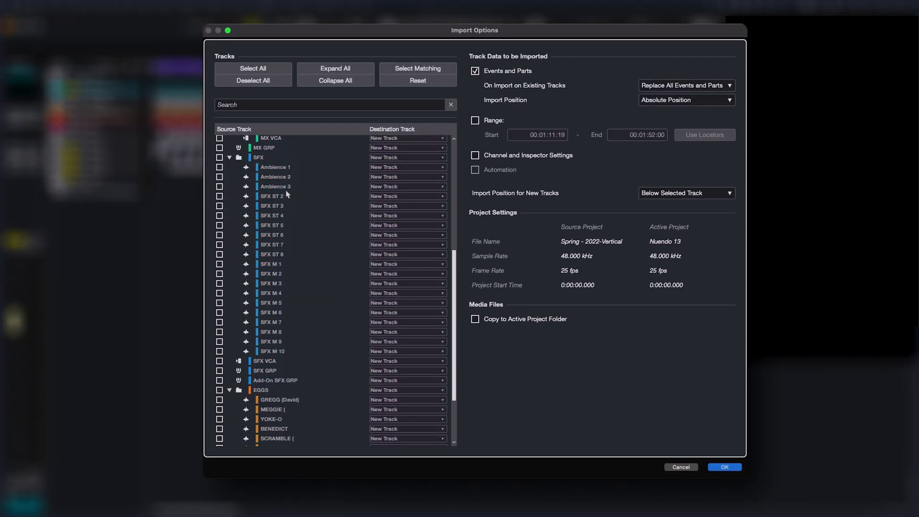
pyautogui.click(219, 157)
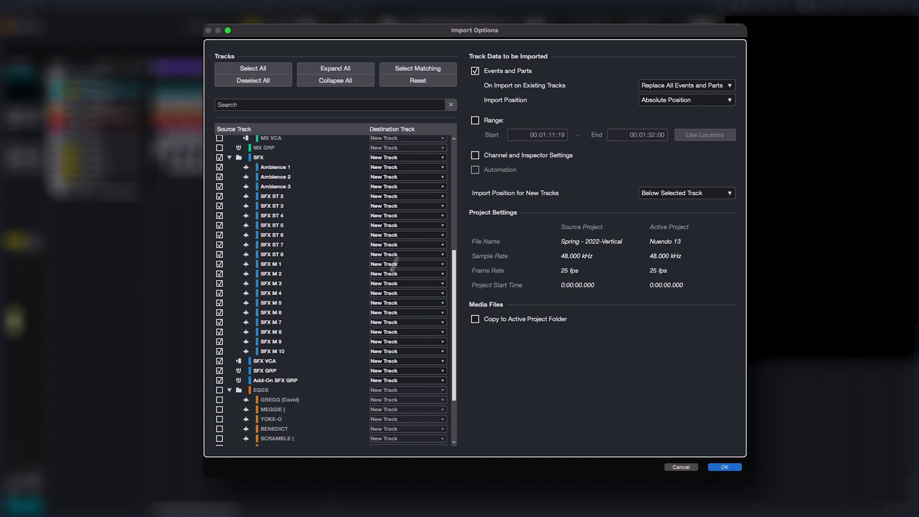
# Limit the import to 00:01:11:19 through 00:01:52:00 at the cursor position, including channel and inspector settings and automation.
pyautogui.click(688, 86)
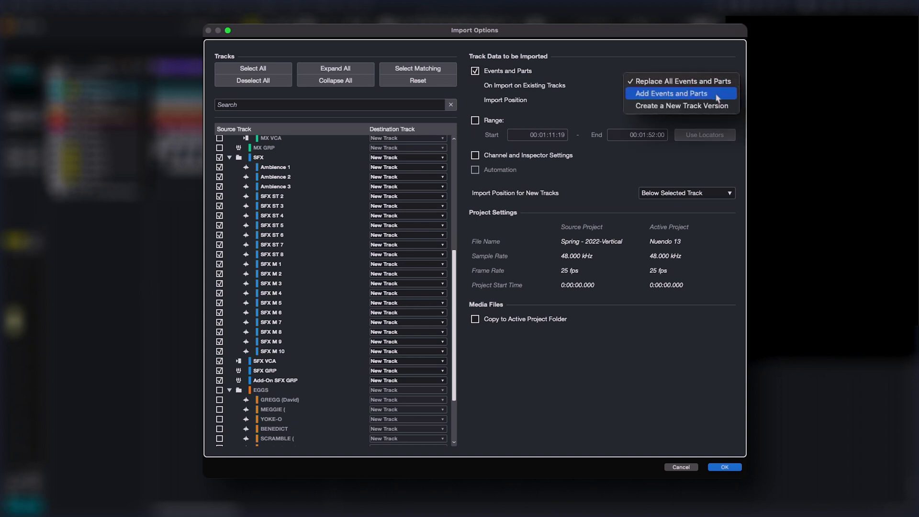
pyautogui.click(475, 120)
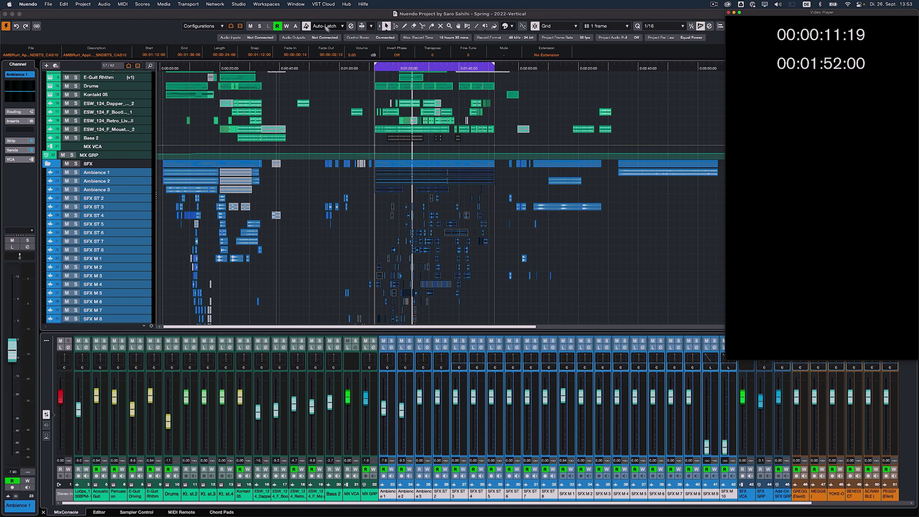
pyautogui.click(295, 5)
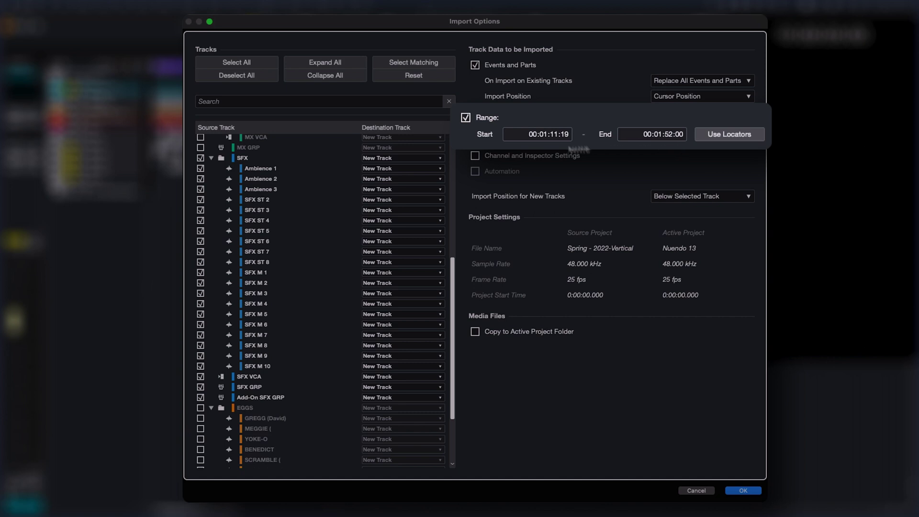
pyautogui.click(498, 173)
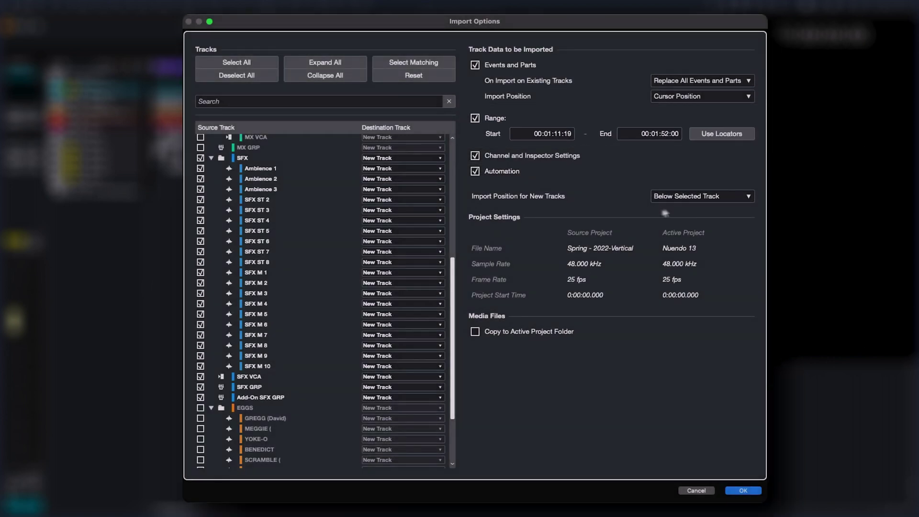
# Import the tracks to the bottom of the track list, copying the media files to the active project folder.
pyautogui.click(689, 196)
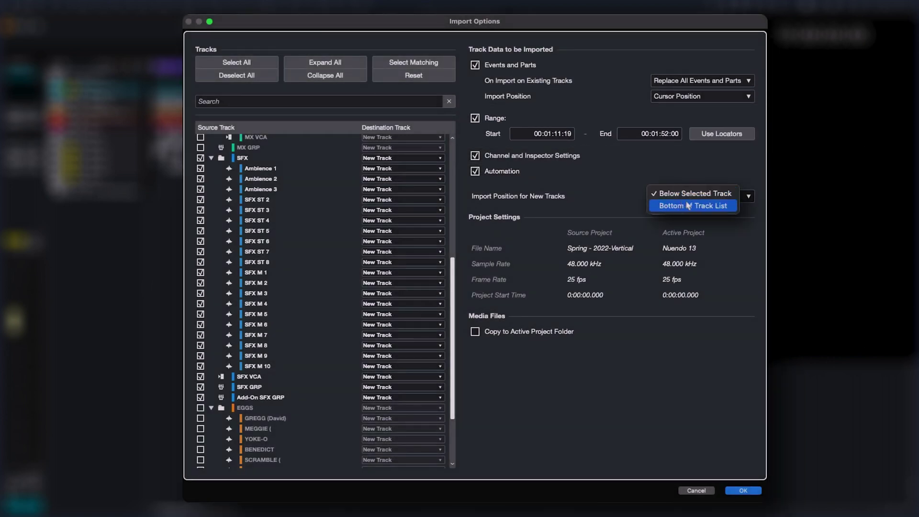
pyautogui.click(718, 206)
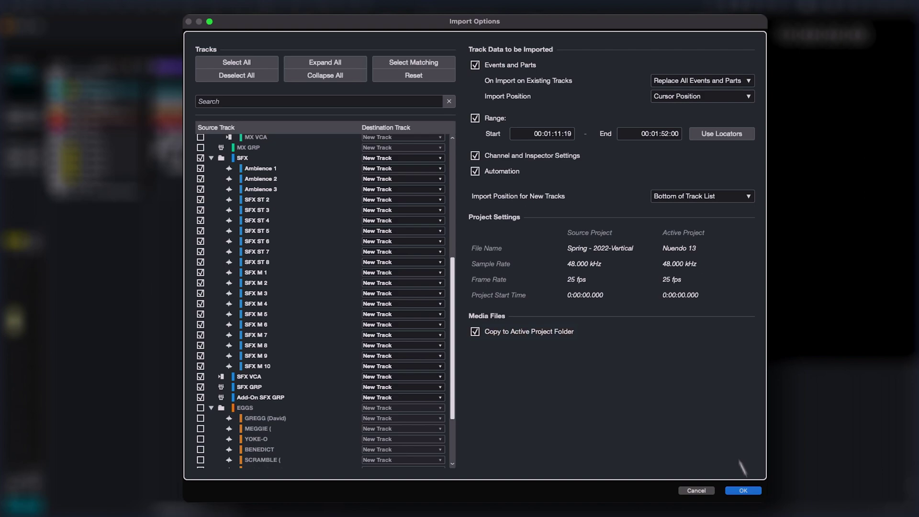
pyautogui.click(746, 491)
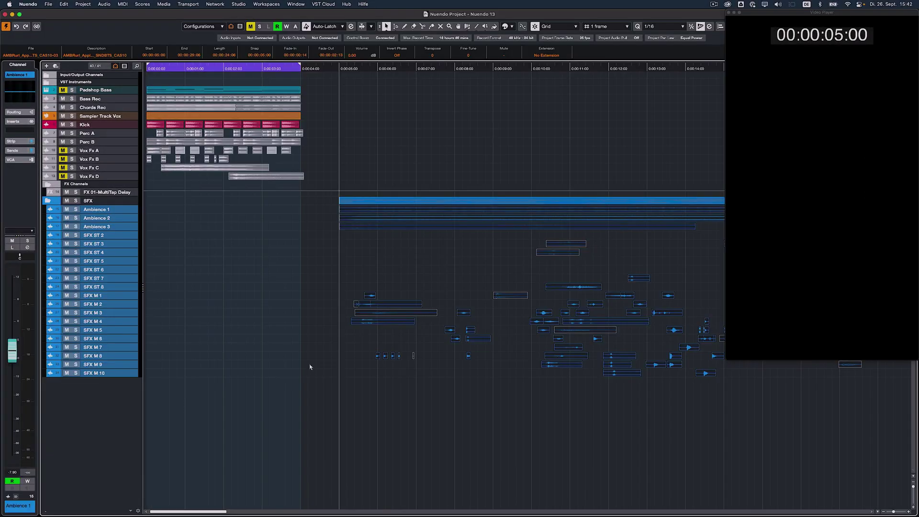
pyautogui.click(310, 367)
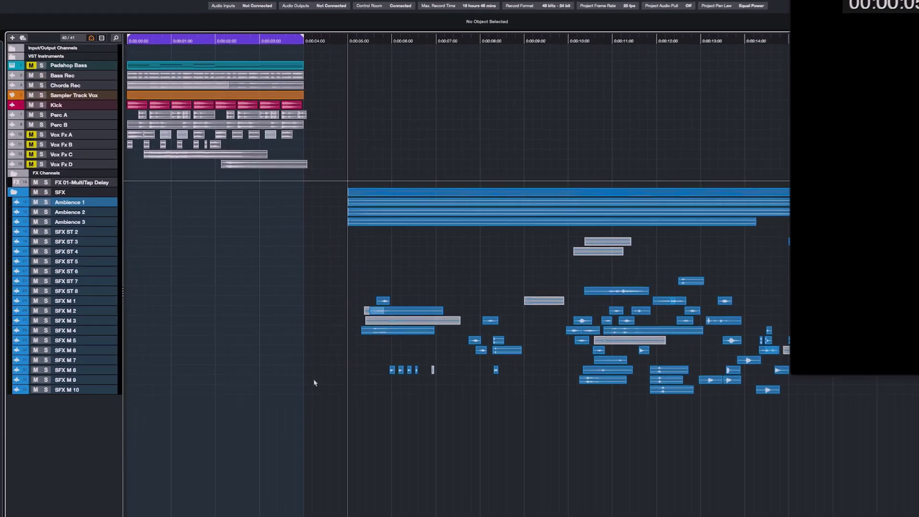
pyautogui.scroll(-10, 314, 382)
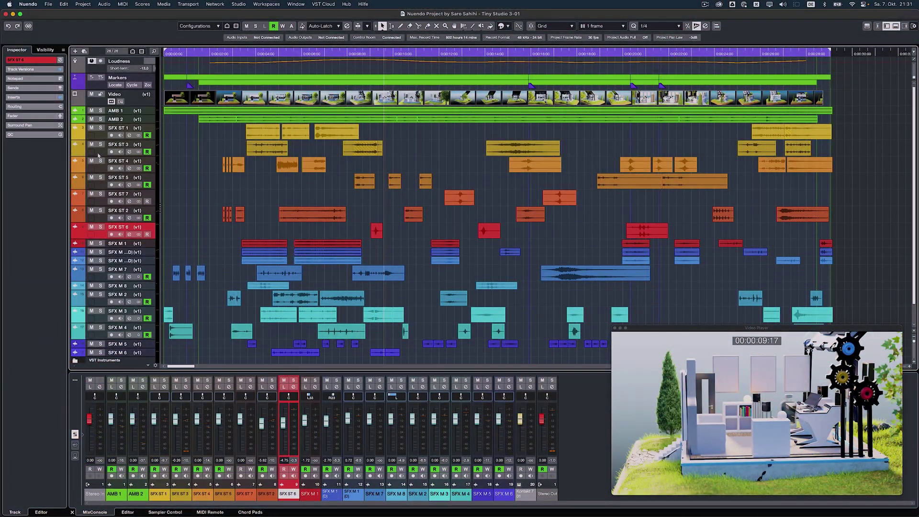
# Switch SFX ST 3, and all tracks from AMB 1 to SFX M 6, to track version v2 and back to v1.
pyautogui.click(99, 155)
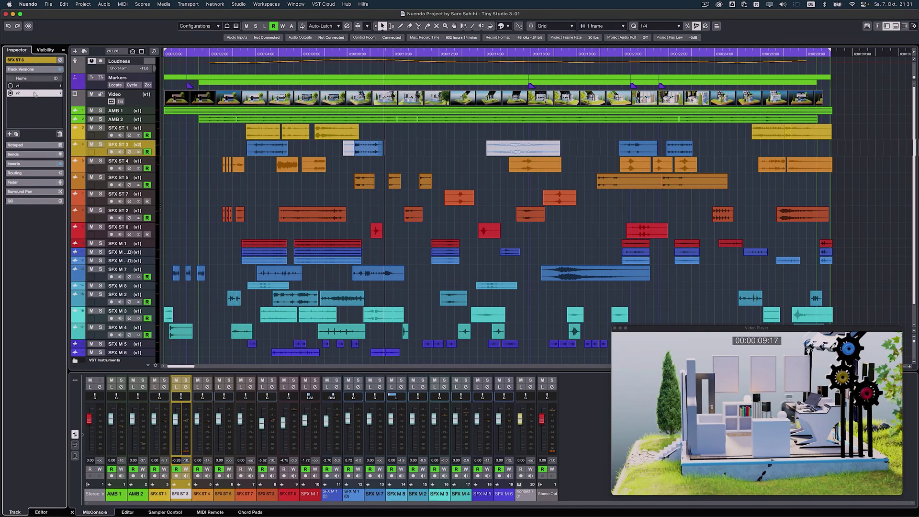
pyautogui.click(121, 112)
pyautogui.keyDown('shift'); pyautogui.click(121, 352); pyautogui.keyUp('shift')
pyautogui.click(29, 92)
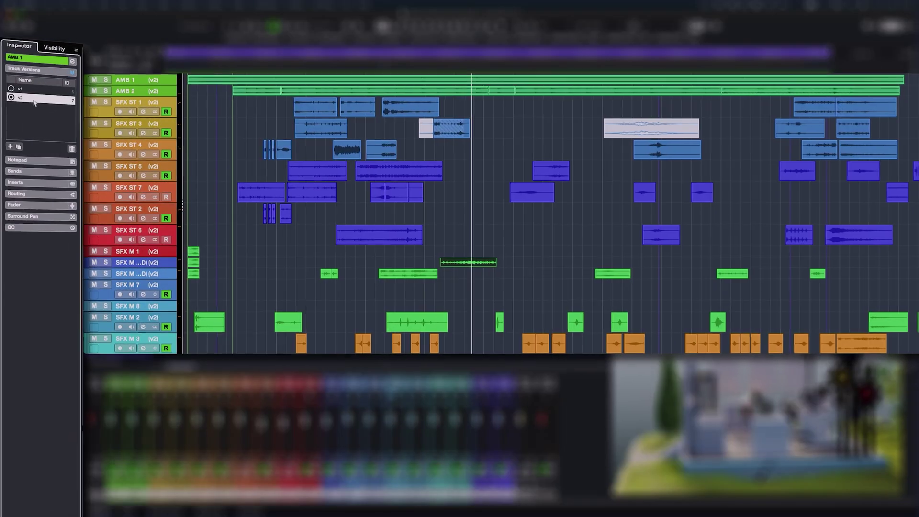
pyautogui.click(34, 90)
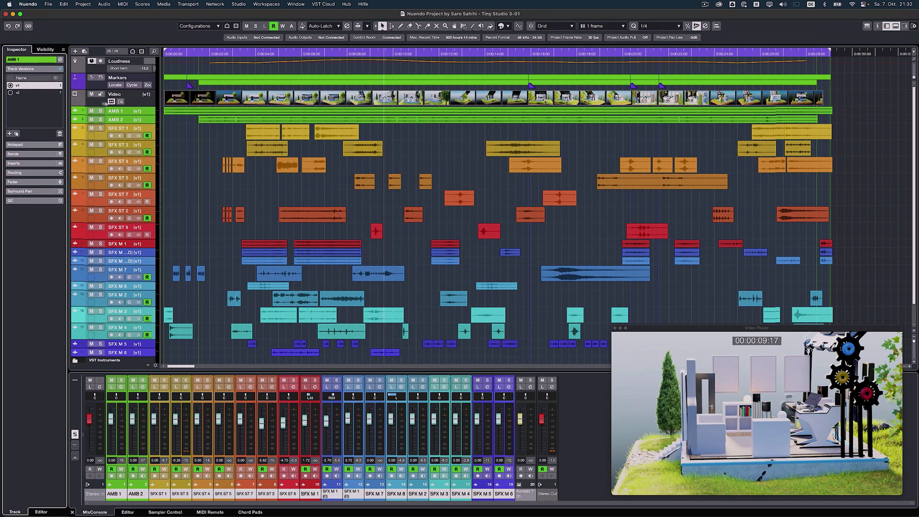
# Switch the Video track to track version v2 and back to v1.
pyautogui.click(139, 103)
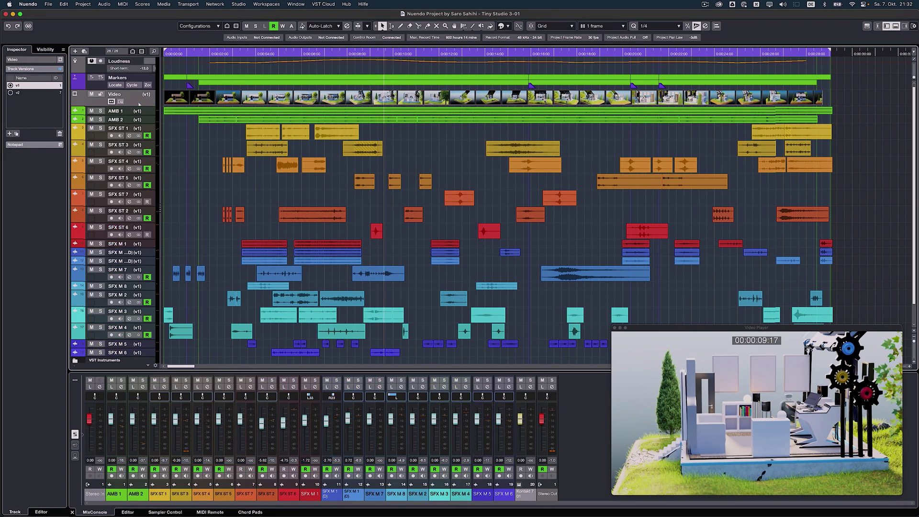
pyautogui.click(36, 93)
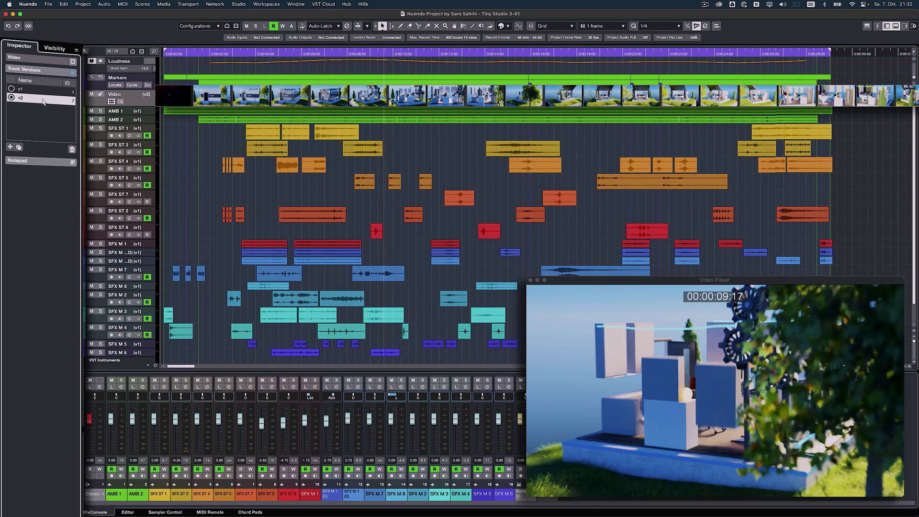
pyautogui.click(44, 93)
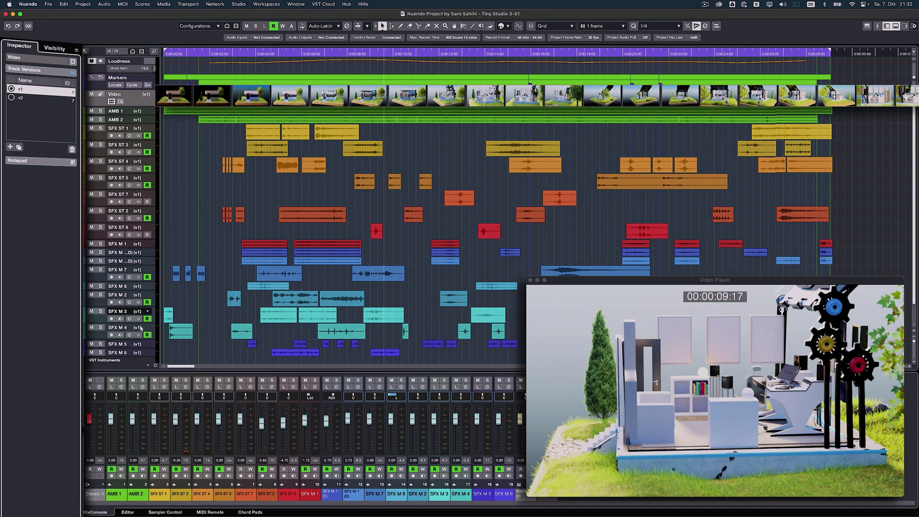
# Switch the Video track together with all audio tracks down to SFX M 6 between versions v2 and v1, ending on v1.
pyautogui.keyDown('shift'); pyautogui.click(138, 354); pyautogui.keyUp('shift')
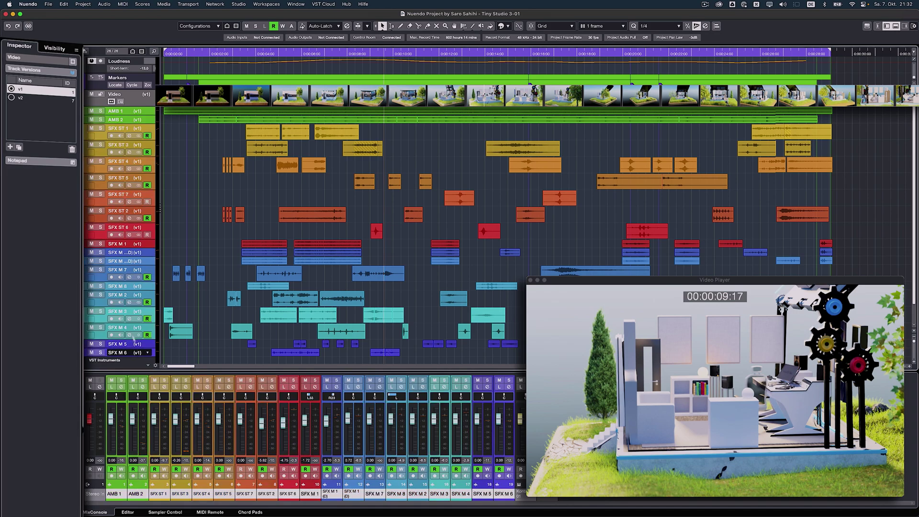
pyautogui.click(43, 98)
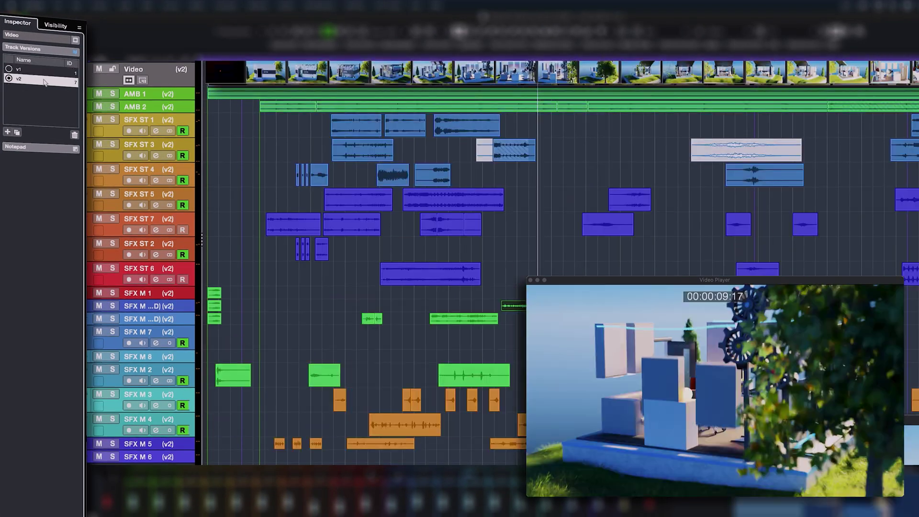
pyautogui.click(46, 73)
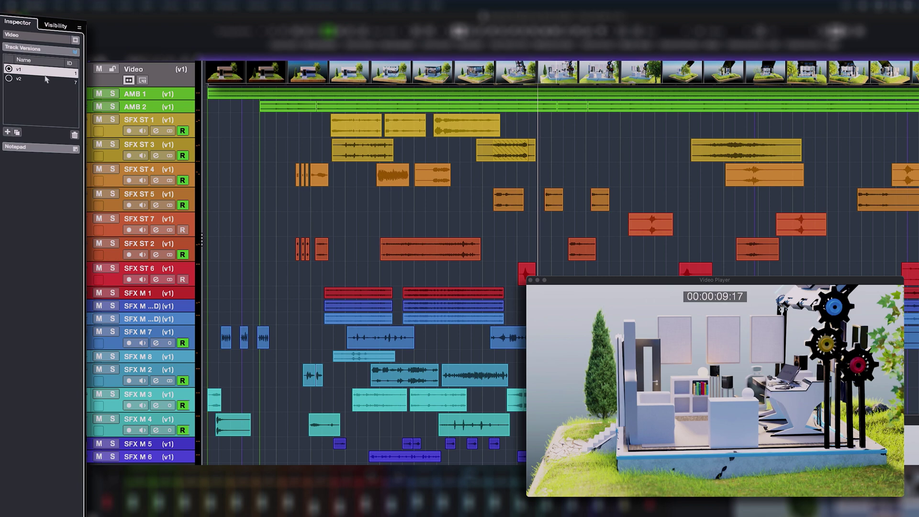
pyautogui.click(46, 79)
pyautogui.click(46, 70)
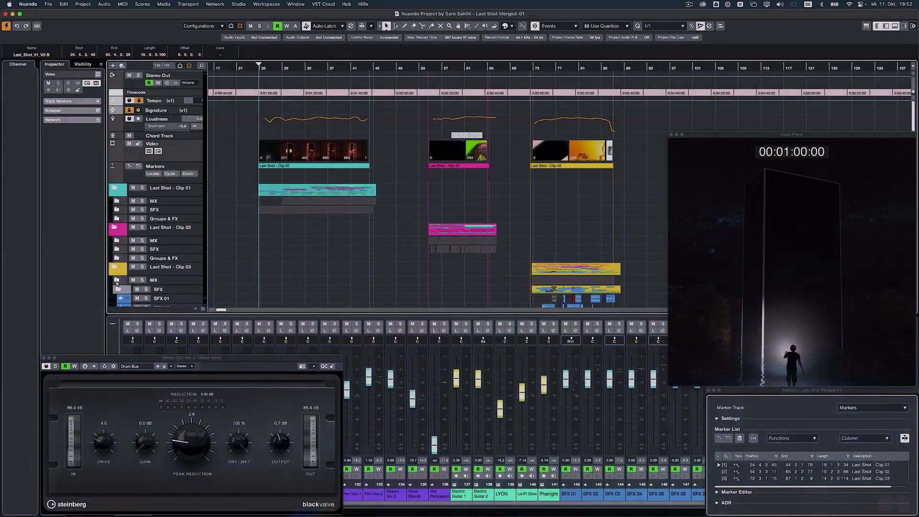
# Look through the MX, SFX and Groups & FX folders of Last Shot - Clip 01 and Clip 02, closing them again.
pyautogui.click(118, 240)
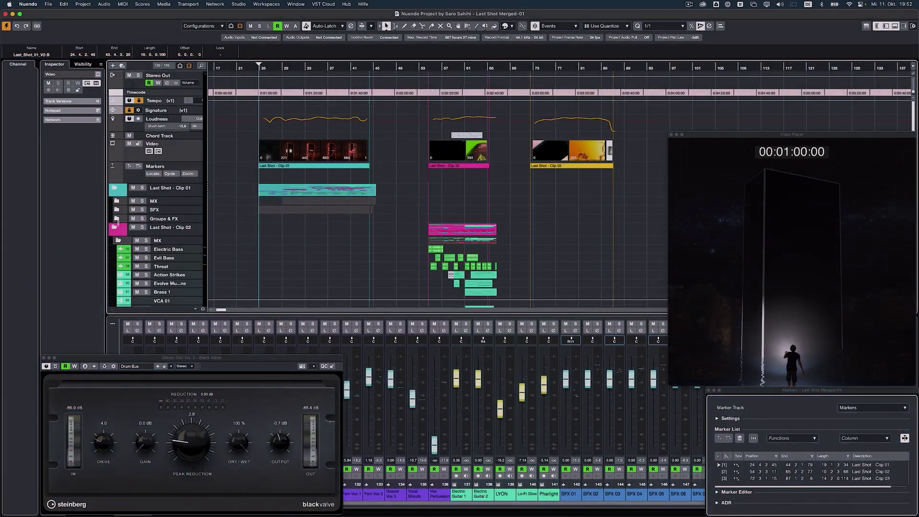
pyautogui.click(117, 219)
pyautogui.click(116, 209)
pyautogui.click(117, 201)
pyautogui.scroll(-20, 238, 141)
pyautogui.scroll(20, 278, 244)
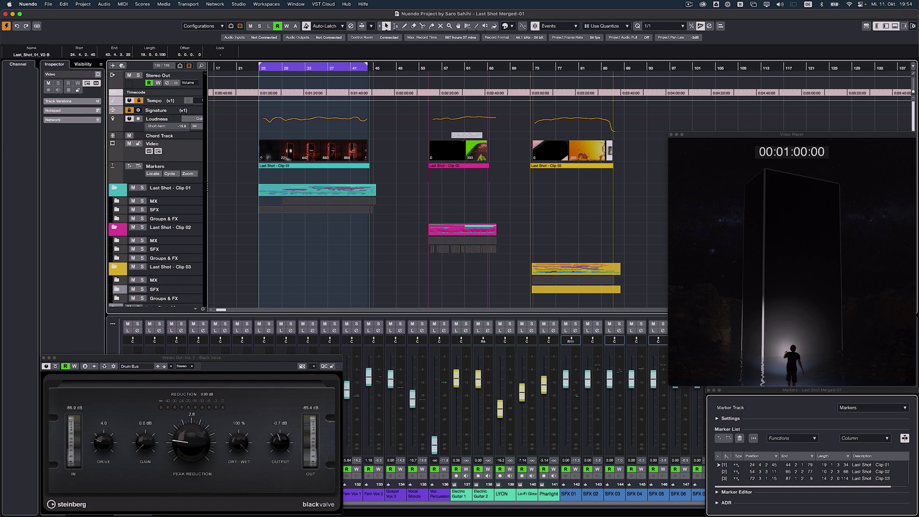
# Export copies of the three Last Shot videos with their audio replaced by Stereo Out, adding _Preview to the file names.
pyautogui.click(48, 4)
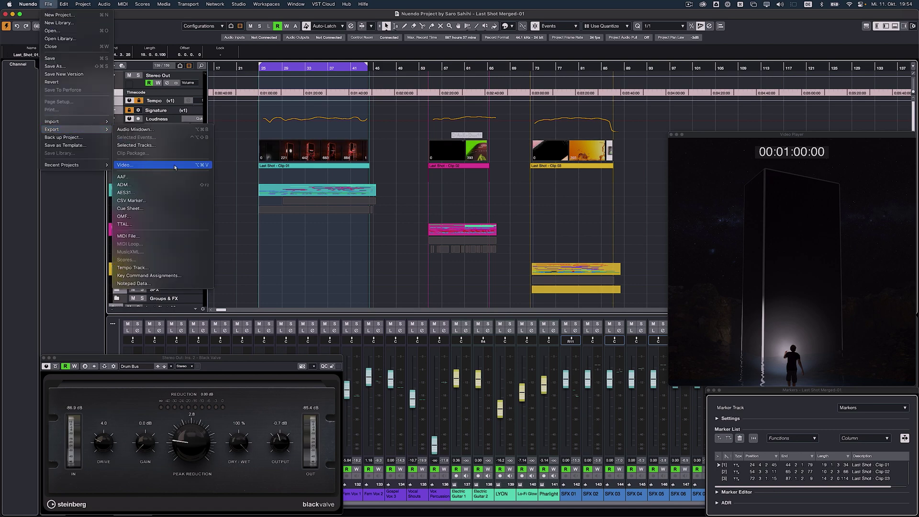
pyautogui.click(175, 165)
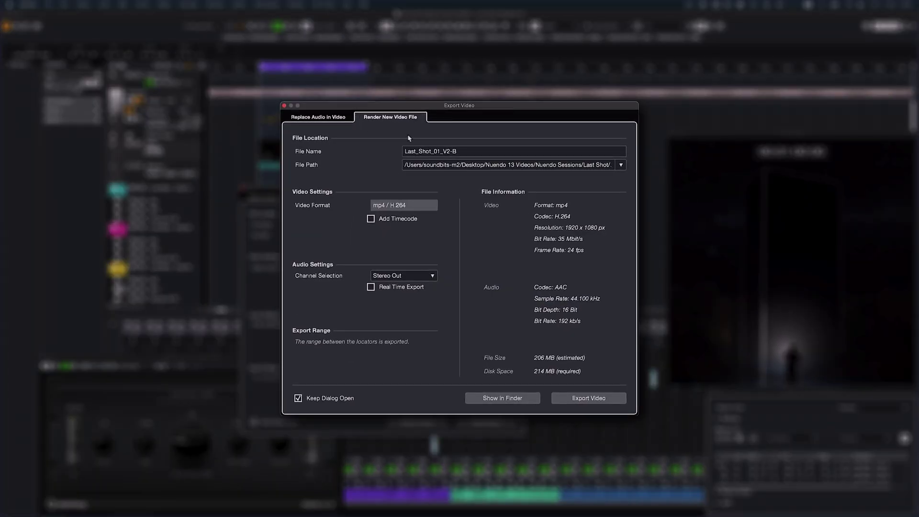
pyautogui.click(322, 118)
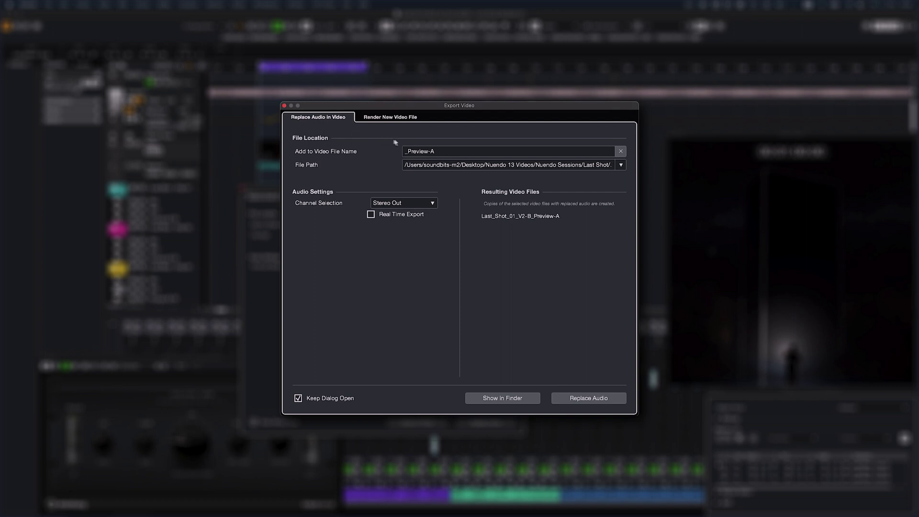
pyautogui.click(404, 203)
pyautogui.click(399, 239)
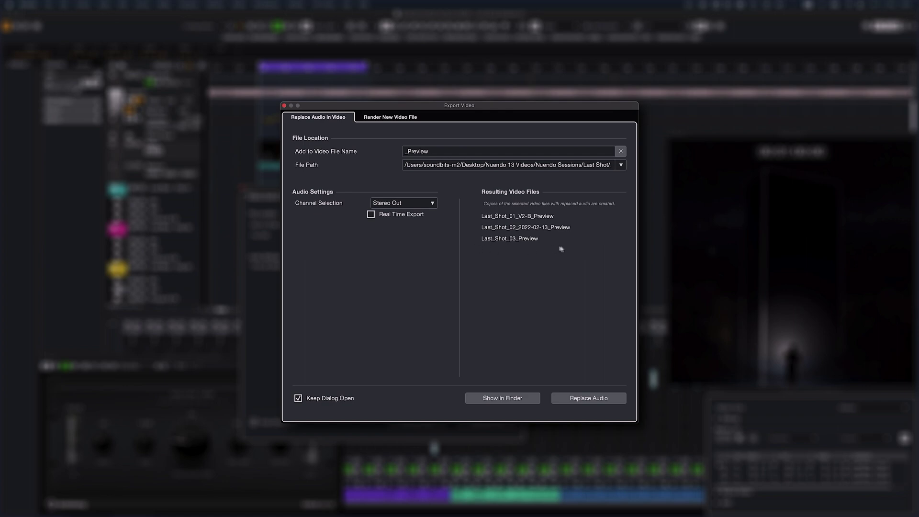
pyautogui.click(588, 398)
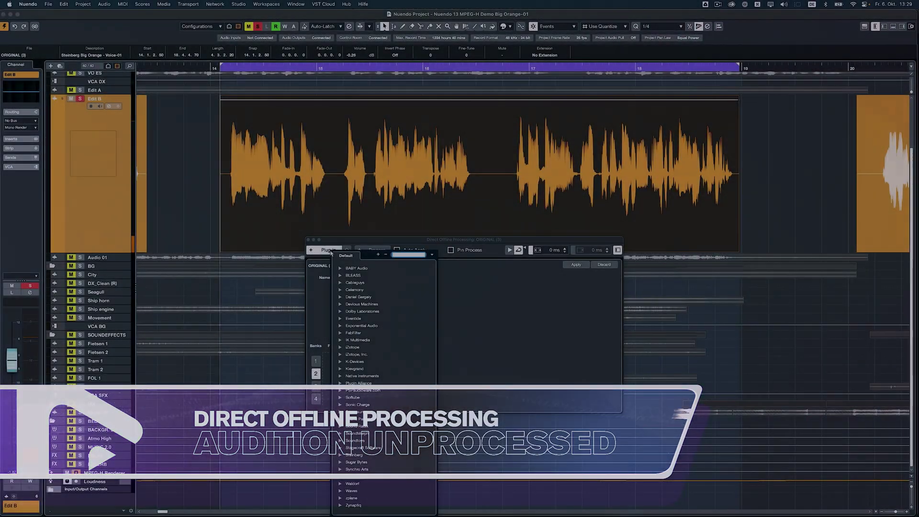
# Add the VocalChain plug-in to the selected voice event in Direct Offline Processing and load the FX_Public Announ preset.
pyautogui.write('VOCA')
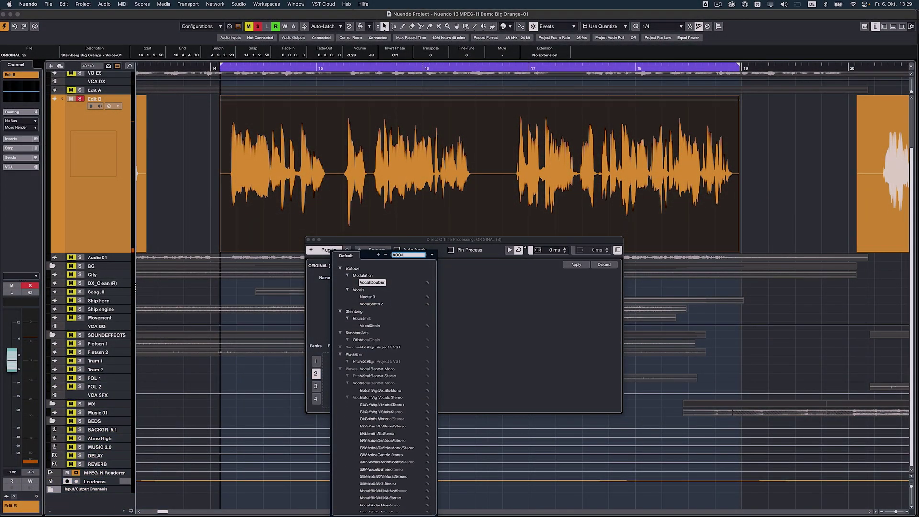
pyautogui.click(379, 329)
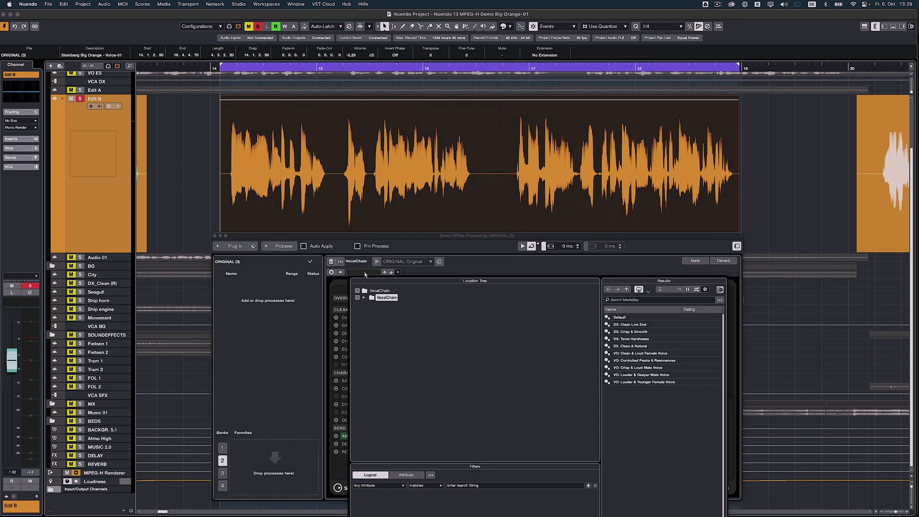
pyautogui.doubleClick(634, 432)
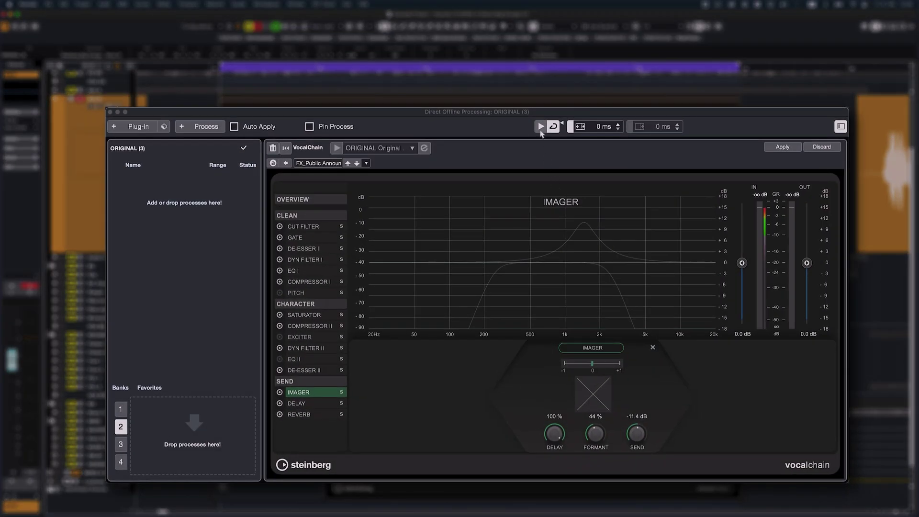
# Audition the voice event with the VocalChain processing and compare it with the unprocessed signal.
pyautogui.click(540, 130)
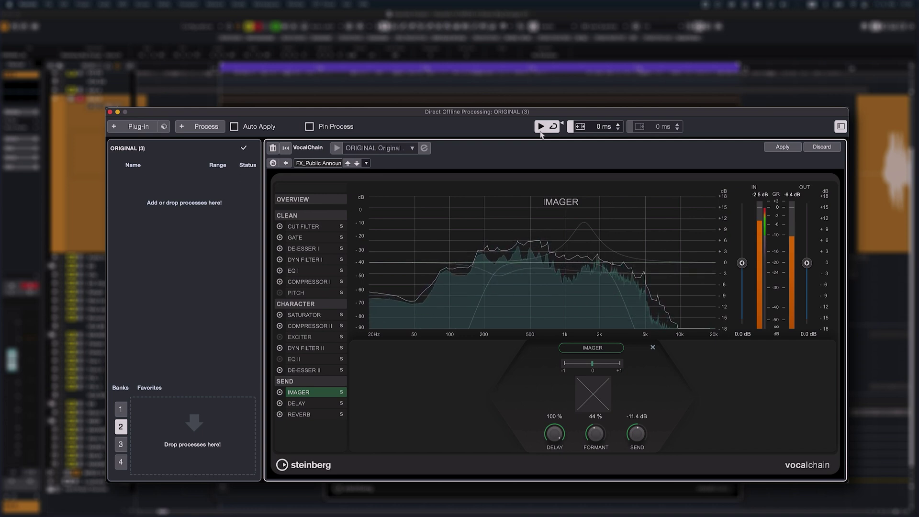
pyautogui.press('alt')
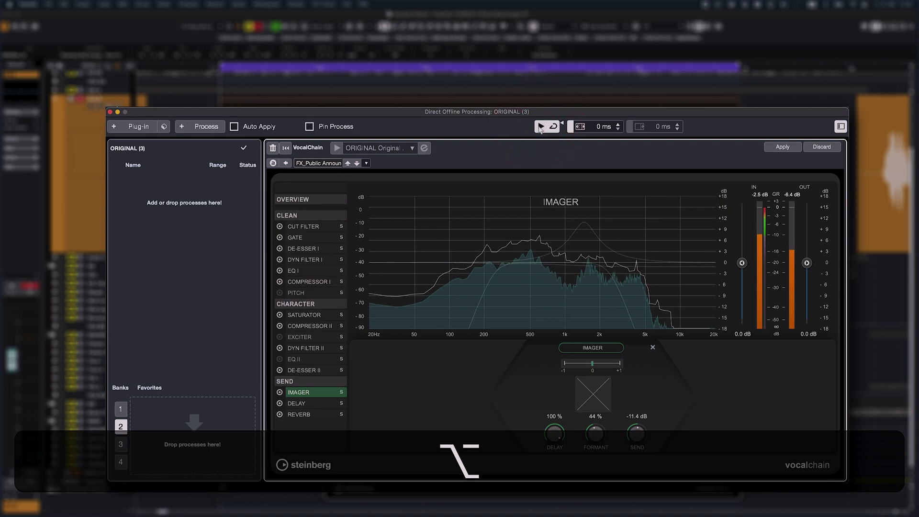
pyautogui.keyDown('alt'); pyautogui.click(539, 127); pyautogui.keyUp('alt')
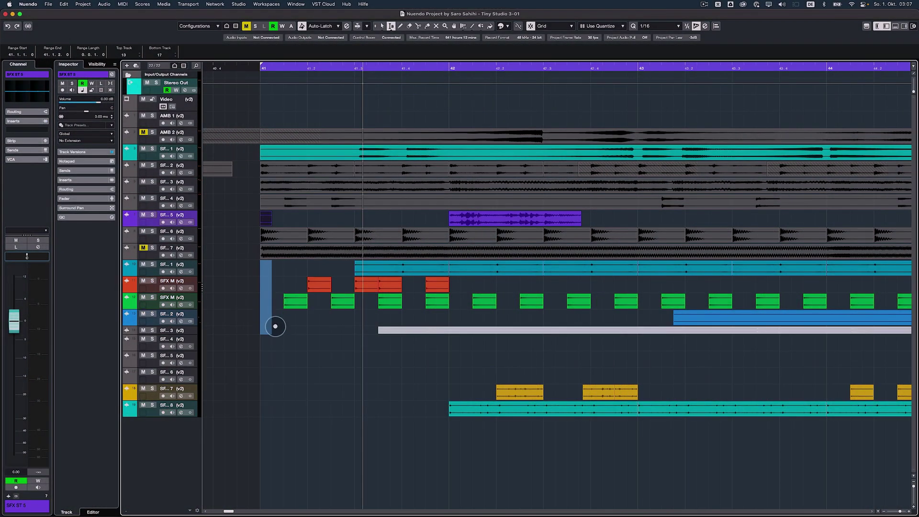
# Create short blank events at bar 41 on tracks SFX M 1 to SFX M 2, and mark that range on SFX M 7 and SFX M 8.
pyautogui.moveTo(275, 327); pyautogui.dragTo(277, 312)
pyautogui.press('b')
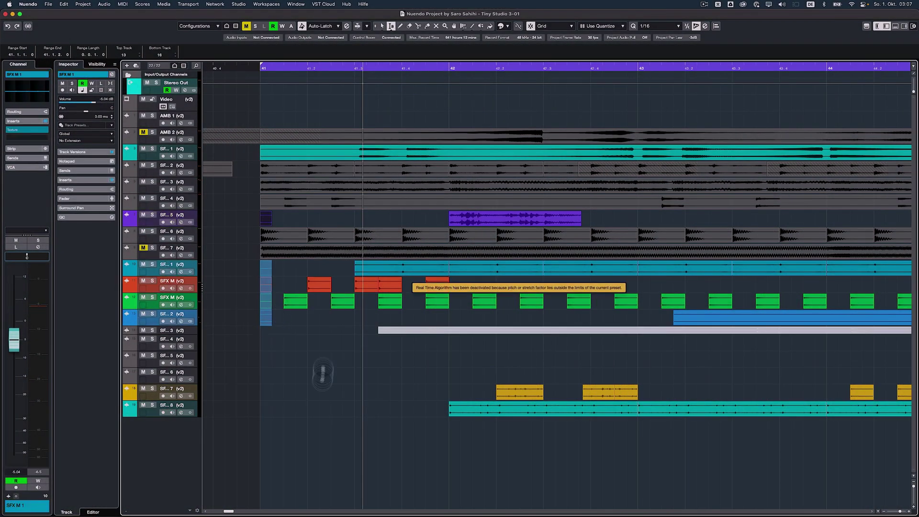
pyautogui.scroll(-5, 320, 389)
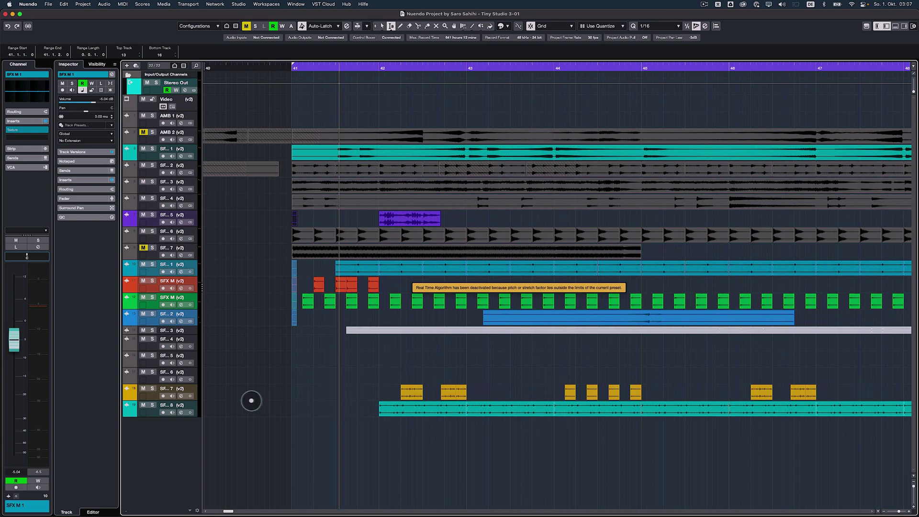
pyautogui.moveTo(292, 395); pyautogui.dragTo(297, 406)
pyautogui.scroll(-3, 339, 387)
pyautogui.scroll(5, 338, 386)
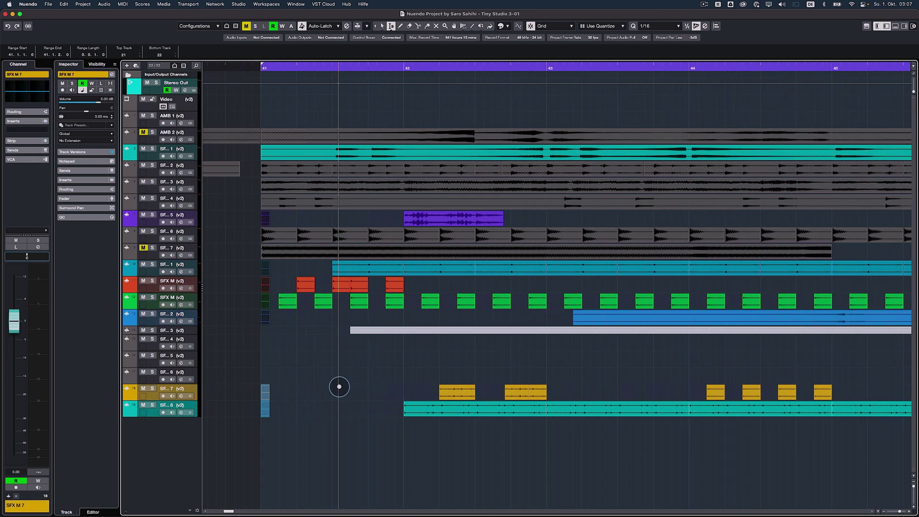
# Select the events from bar 41 onward on the SFX tracks together with their blank lead-in events.
pyautogui.press('1')
pyautogui.scroll(-4, 294, 421)
pyautogui.moveTo(266, 426); pyautogui.dragTo(830, 416)
pyautogui.moveTo(385, 408)
pyautogui.mouseDown()
pyautogui.moveTo(385, 366)
pyautogui.moveTo(383, 409)
pyautogui.mouseUp()
pyautogui.moveTo(282, 411); pyautogui.dragTo(311, 412)
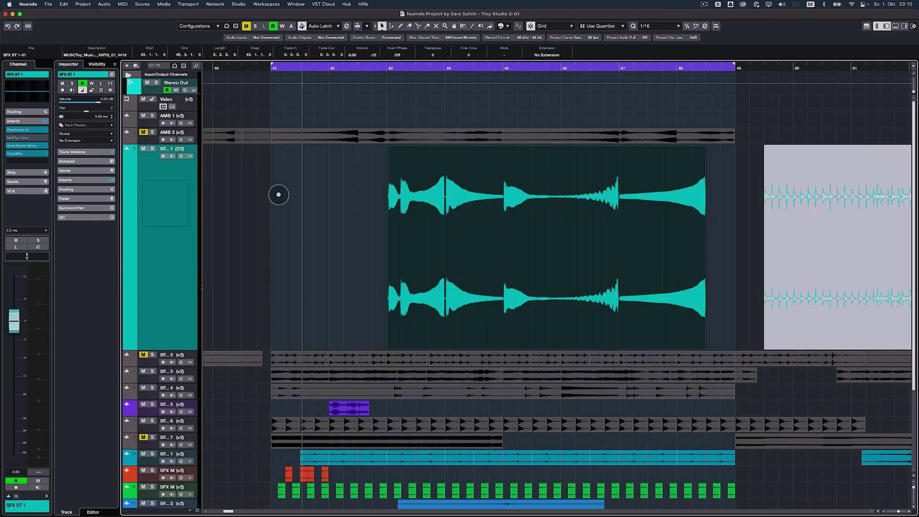
pyautogui.moveTo(279, 195); pyautogui.dragTo(388, 236)
pyautogui.moveTo(735, 184); pyautogui.dragTo(708, 193)
# Select the full-length SFX ST 1 event from bar 41 to bar 49 and choose a function for it.
pyautogui.press('1')
pyautogui.click(303, 266)
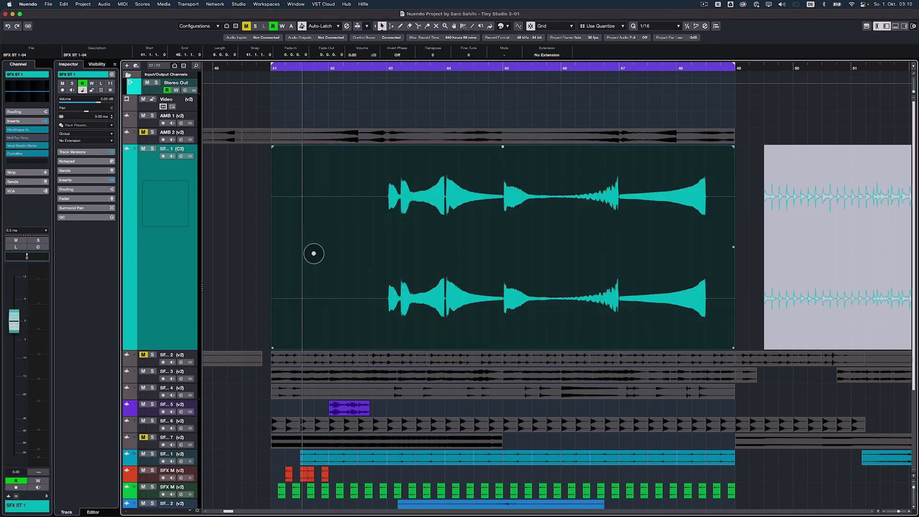
pyautogui.rightClick(312, 252)
pyautogui.moveTo(349, 280)
pyautogui.click(470, 301)
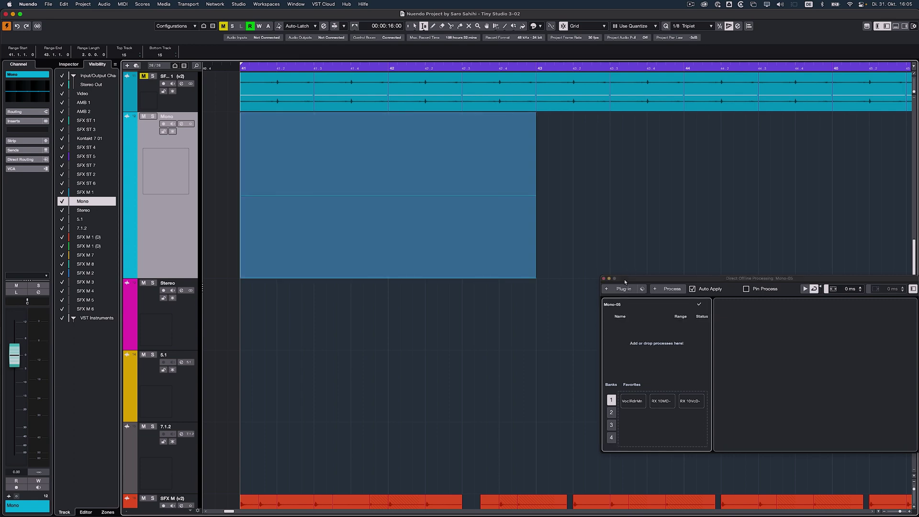
# Apply TestGenerator to the Mono track's event, trying the sine and square waveforms before setting it to sawtooth.
pyautogui.click(568, 138)
pyautogui.click(609, 362)
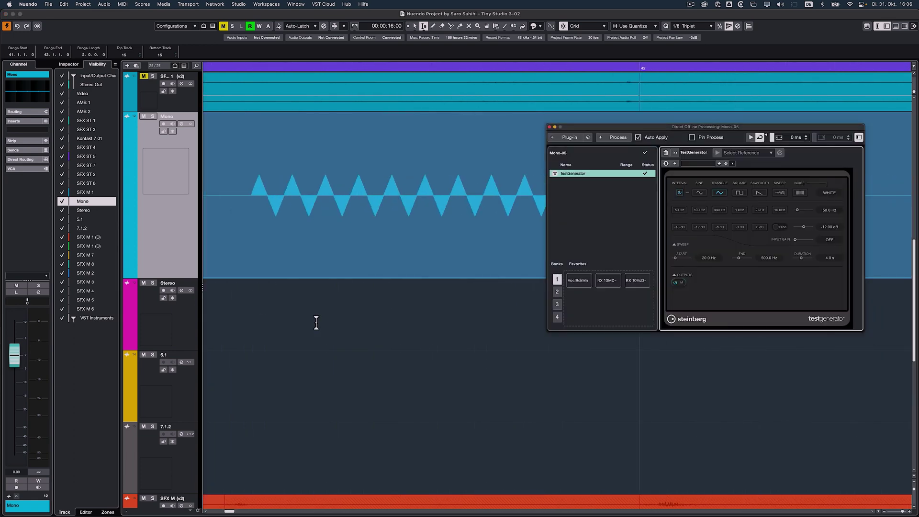
pyautogui.click(700, 193)
pyautogui.click(739, 193)
pyautogui.click(759, 193)
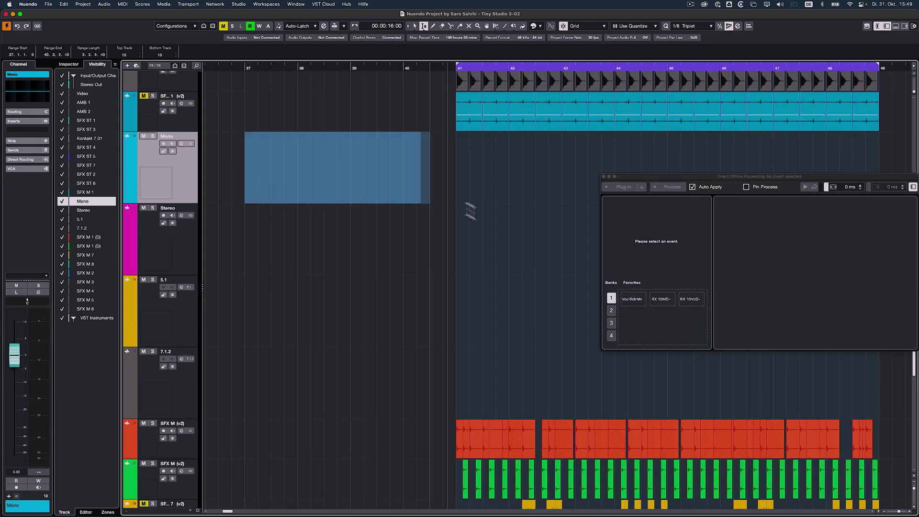
# Bounce the empty range from bar 37 to bar 43 on the Mono, Stereo, 5.1 and 7.1.2 tracks into audio events.
pyautogui.moveTo(471, 210); pyautogui.dragTo(560, 356)
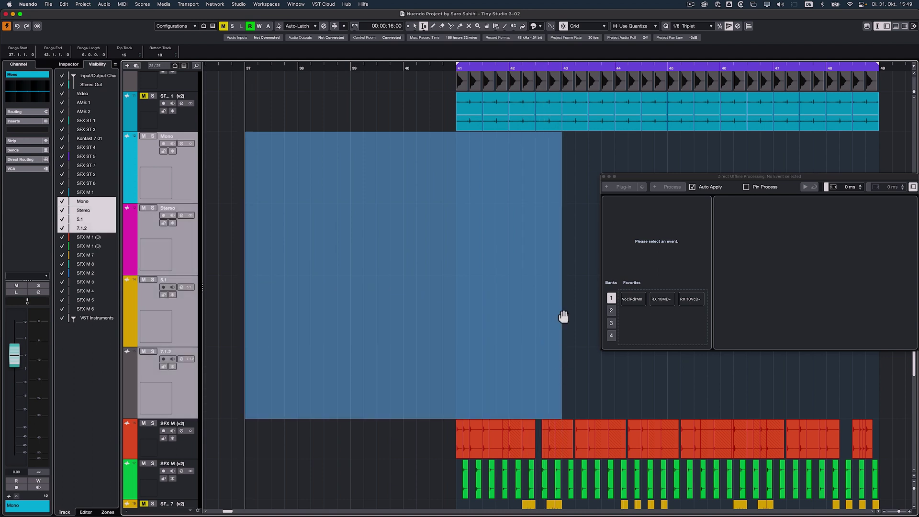
pyautogui.click(104, 4)
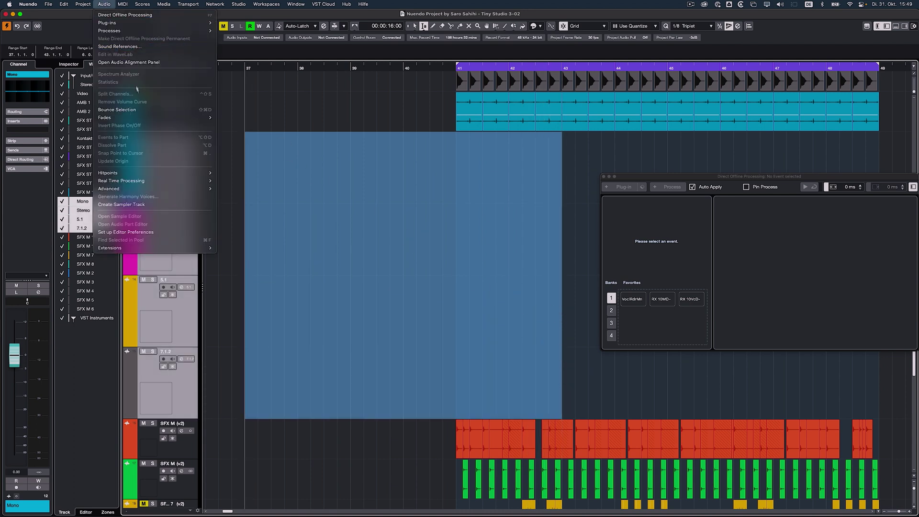
pyautogui.click(144, 110)
# Apply TestGenerator with a sine waveform to all four selected events on the Mono, Stereo, 5.1 and 7.1.2 tracks.
pyautogui.click(620, 187)
pyautogui.click(659, 411)
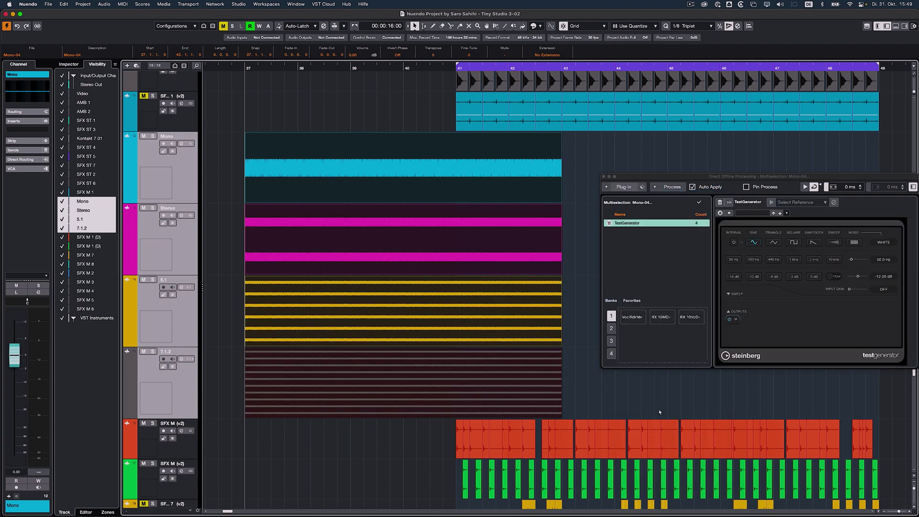
pyautogui.scroll(10, 387, 343)
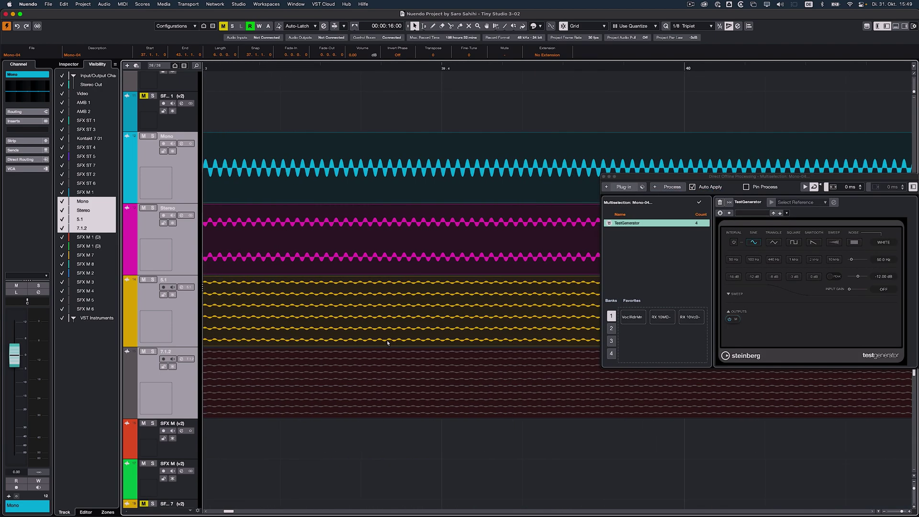
pyautogui.scroll(1, 387, 342)
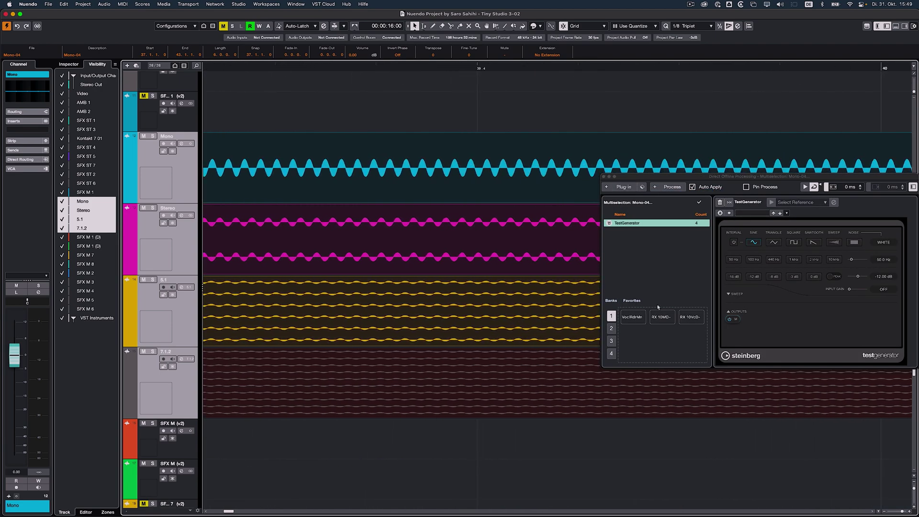
# Set the TestGenerator waveform to triangle for the Stereo event, square for the 5.1 event and sawtooth for the 7.1.2 event.
pyautogui.click(482, 265)
pyautogui.click(774, 242)
pyautogui.click(550, 318)
pyautogui.click(793, 242)
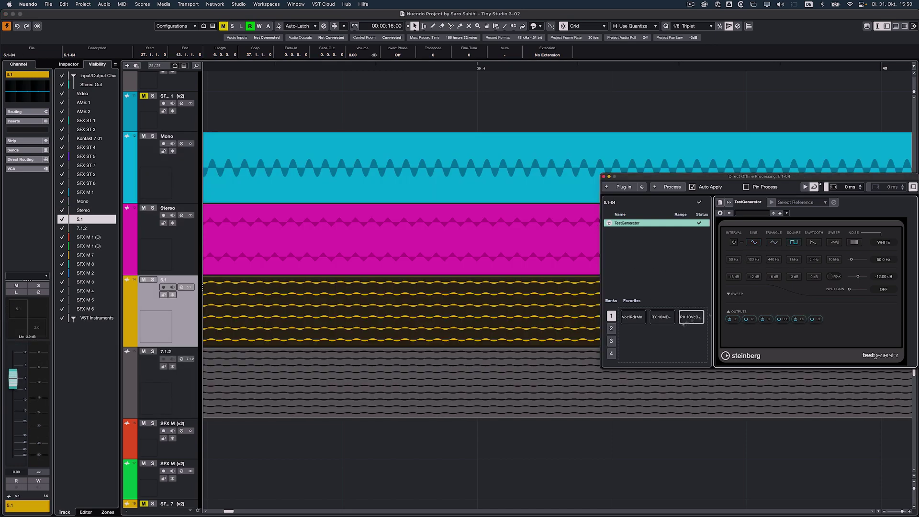
pyautogui.click(560, 390)
pyautogui.click(813, 242)
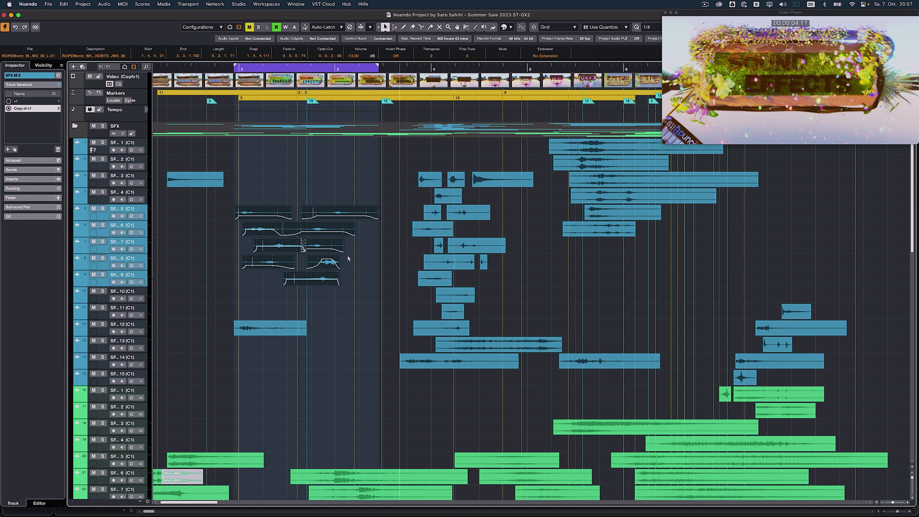
# Set the playback start mode to Start from Selection Start and play from selected events on SFX M 3 and a lower SFX track.
pyautogui.click(348, 258)
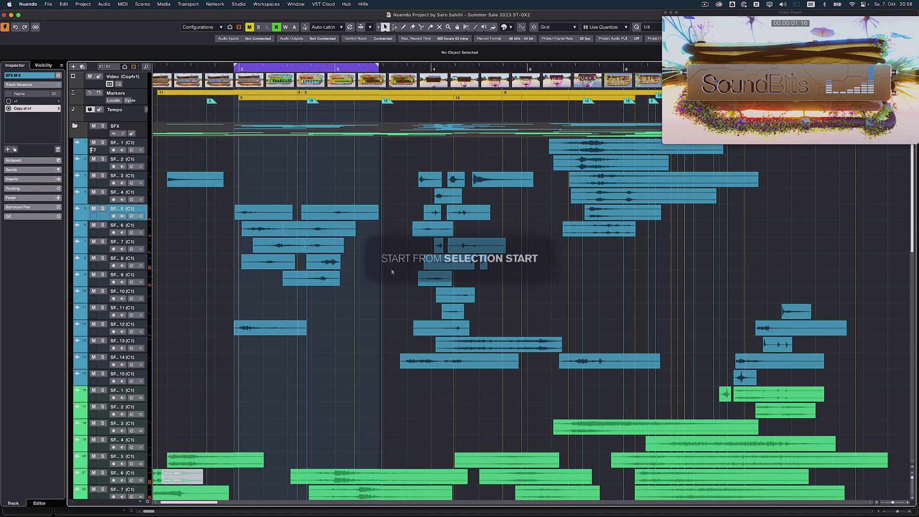
pyautogui.hotkey('alt', 's')
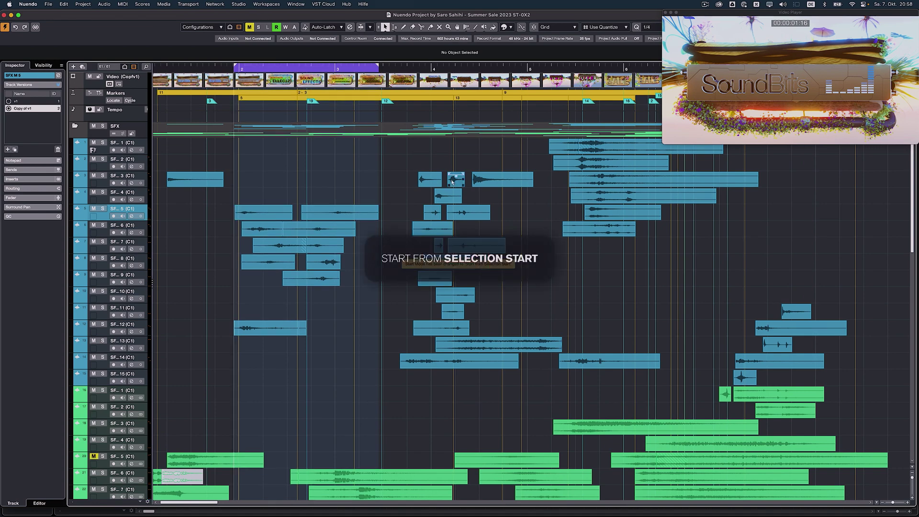
pyautogui.click(429, 180)
pyautogui.press('space')
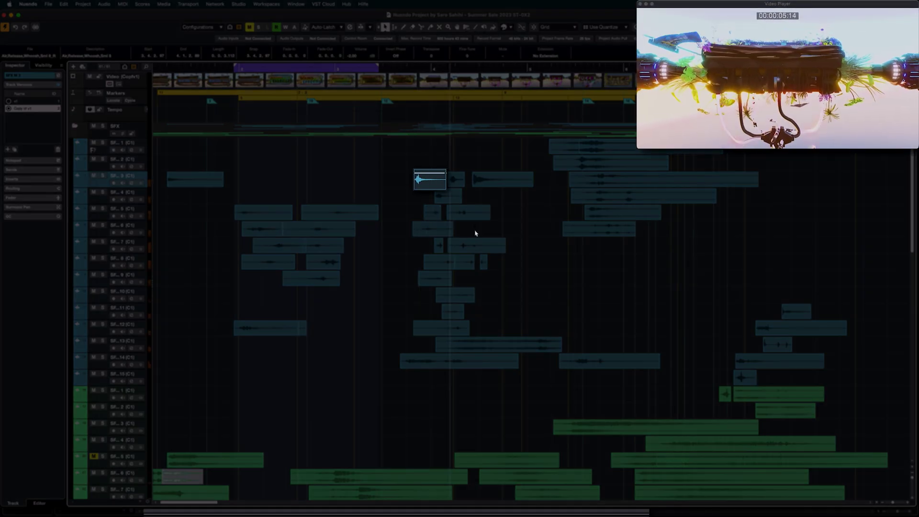
pyautogui.press('space')
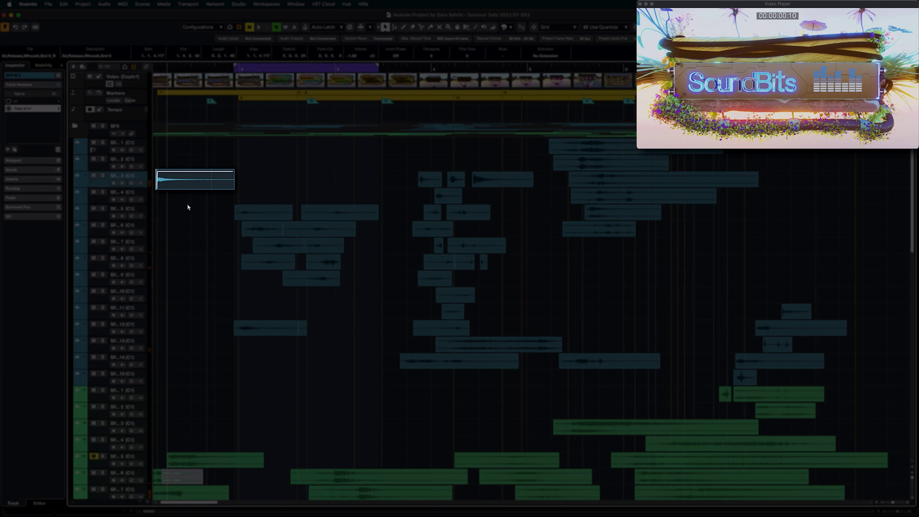
pyautogui.click(435, 368)
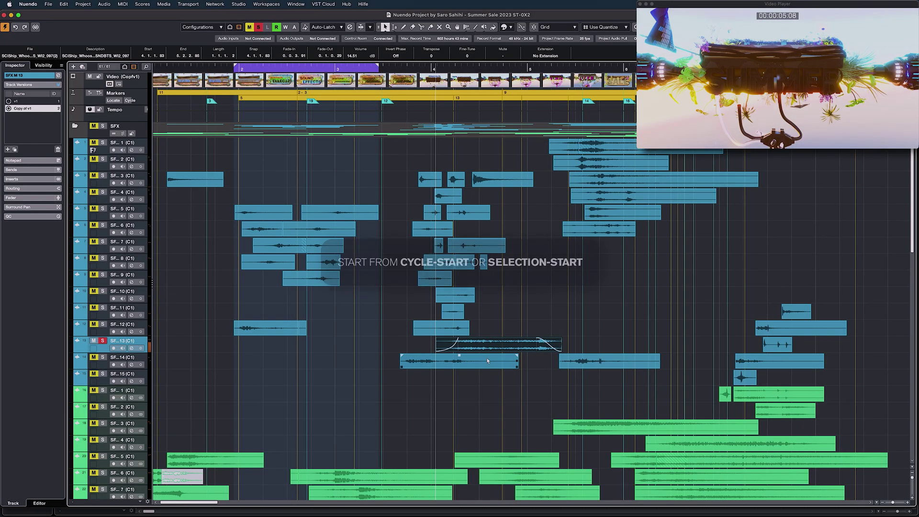
# Compare playback from the cycle start with nothing selected against playback from the selected event on track SFX M 5.
pyautogui.click(404, 283)
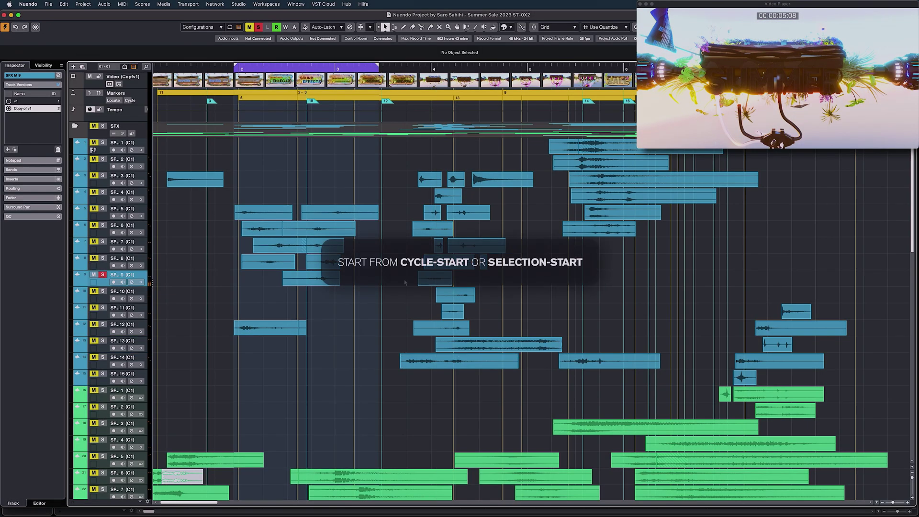
pyautogui.press('space')
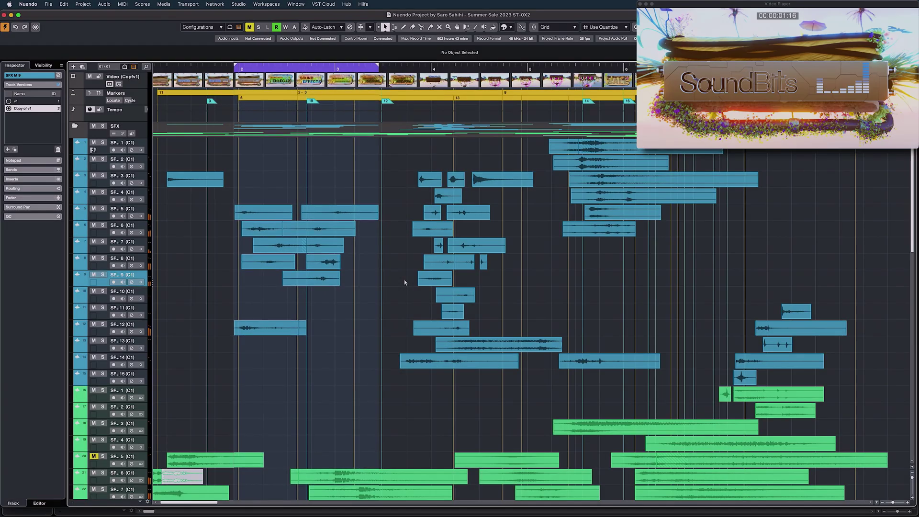
pyautogui.click(468, 212)
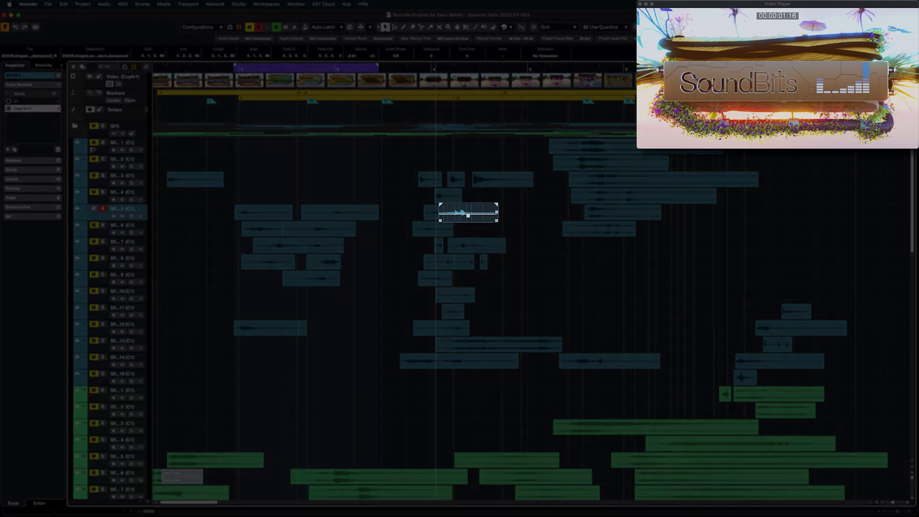
pyautogui.moveTo(468, 215); pyautogui.dragTo(437, 282)
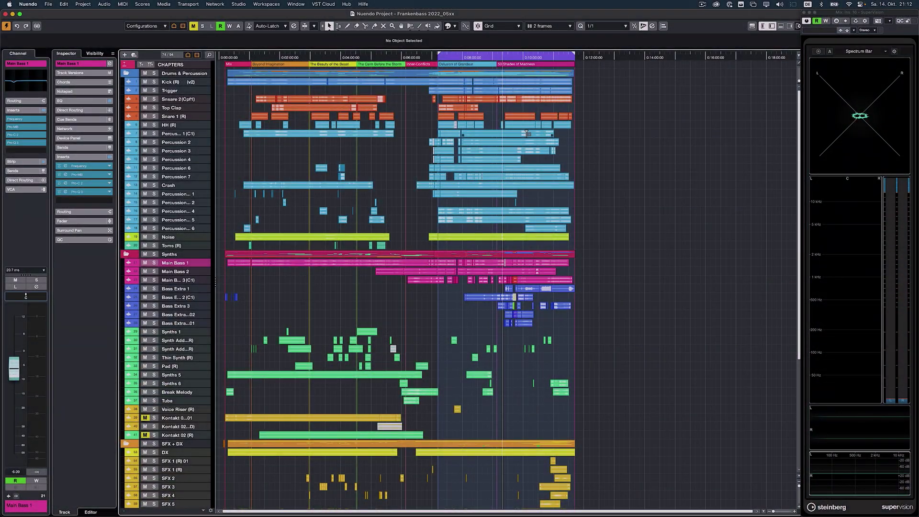
pyautogui.scroll(5, 528, 133)
pyautogui.scroll(5, 522, 135)
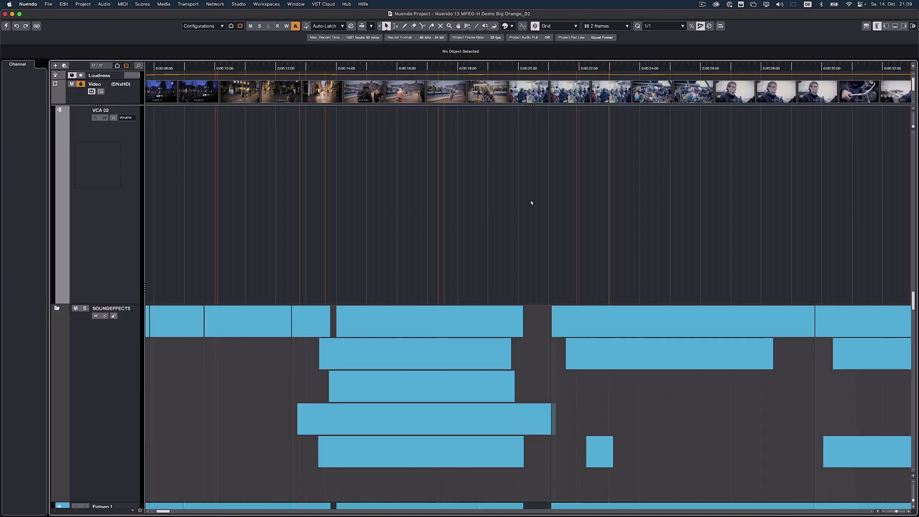
pyautogui.scroll(6, 530, 200)
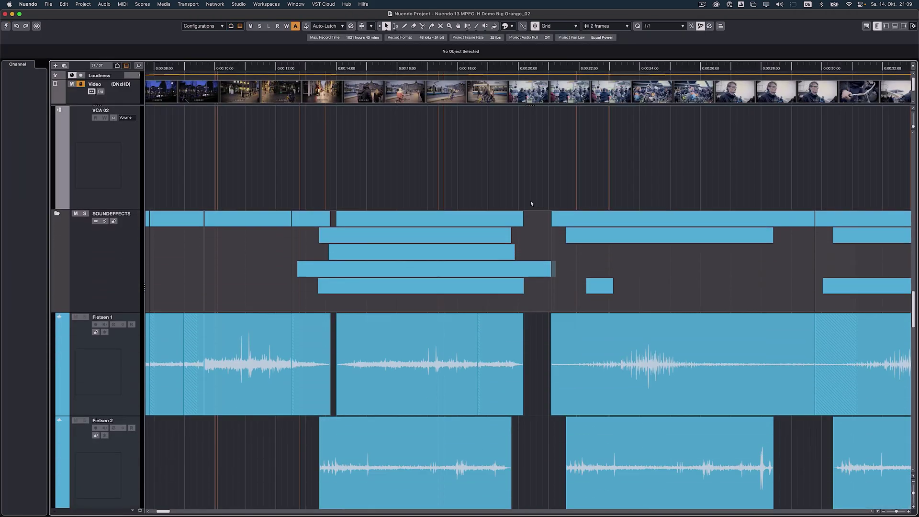
pyautogui.scroll(4, 530, 200)
pyautogui.scroll(3, 408, 307)
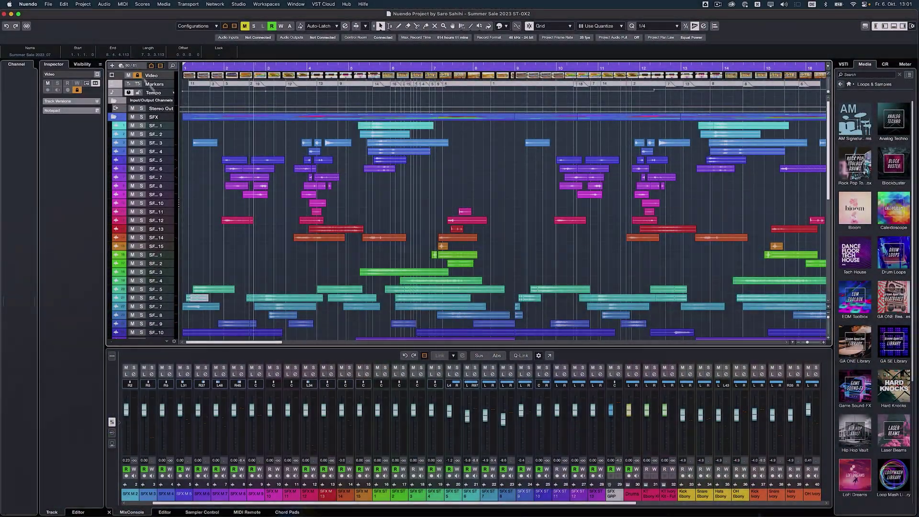
# Open the Key Commands editor and collapse all command categories.
pyautogui.click(63, 4)
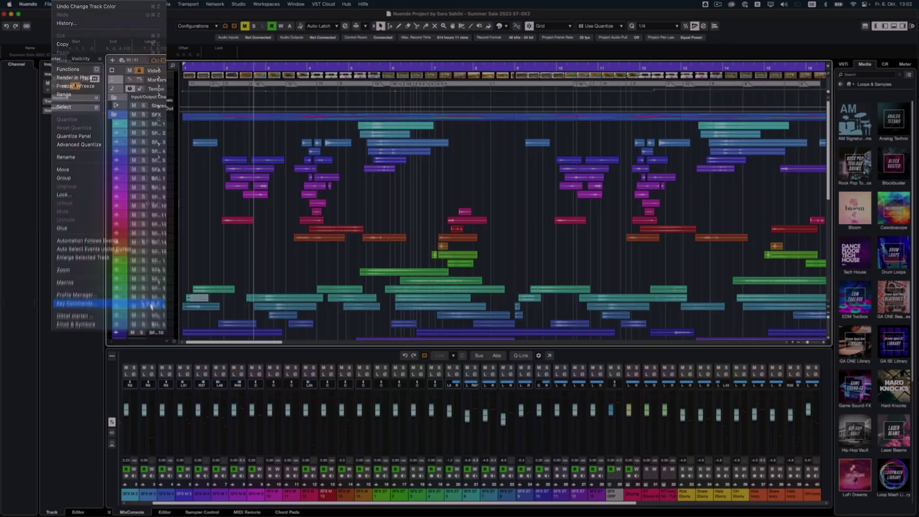
pyautogui.click(152, 317)
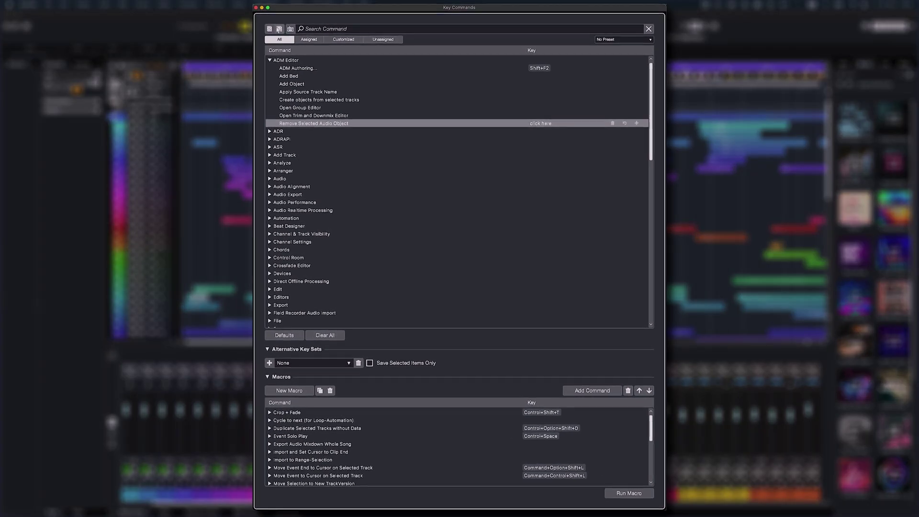
pyautogui.click(279, 30)
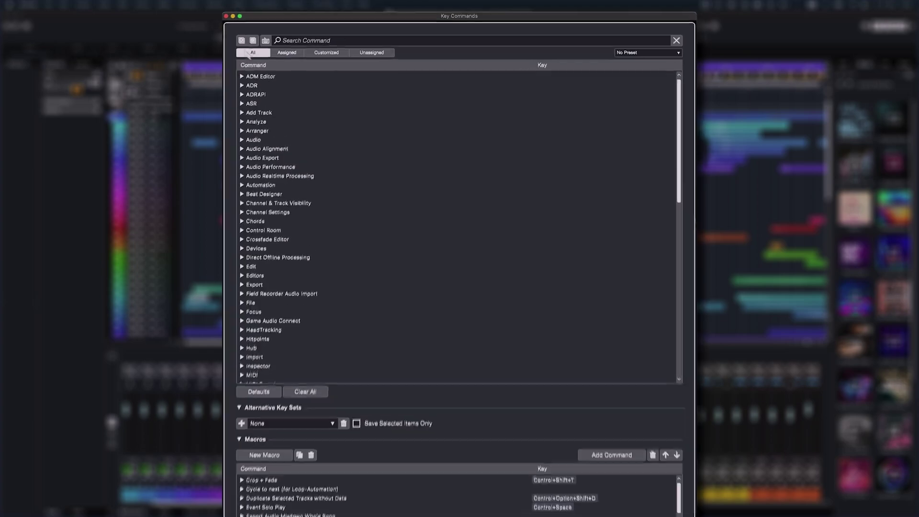
# Expand all command categories, browse through the complete command list, and collapse all categories again.
pyautogui.click(268, 29)
pyautogui.click(236, 44)
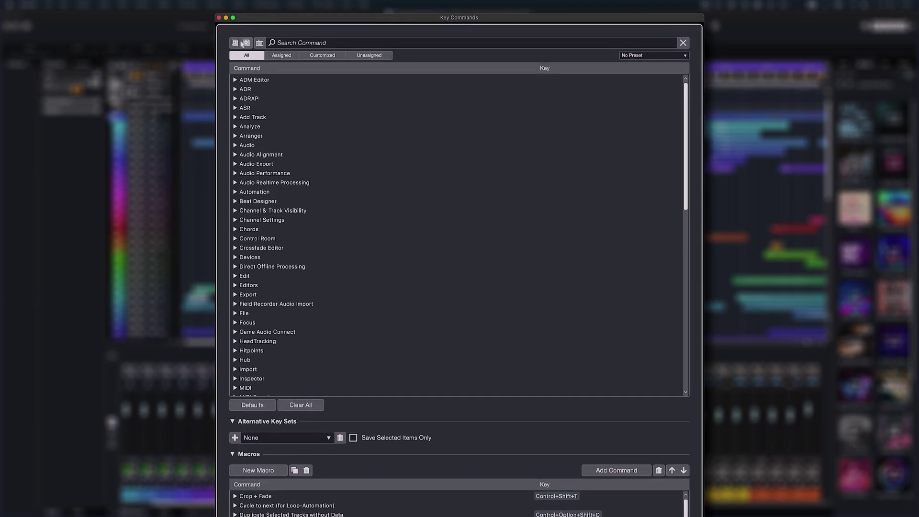
pyautogui.click(236, 44)
pyautogui.scroll(-20, 378, 140)
pyautogui.scroll(20, 378, 140)
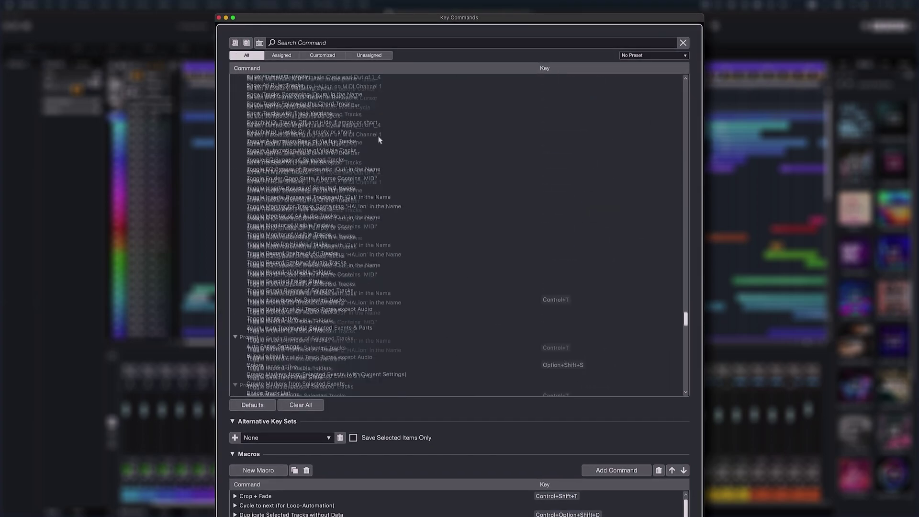
pyautogui.click(246, 43)
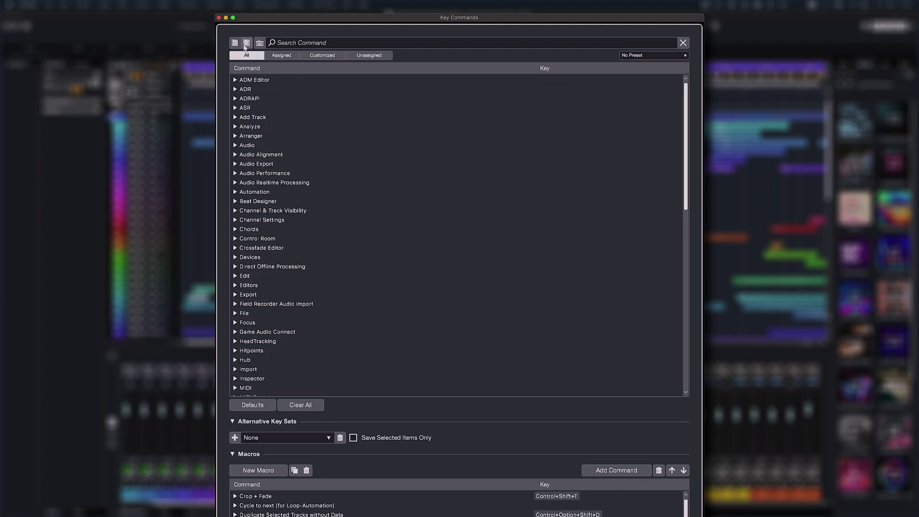
# Filter the command list by unassigned, customized and assigned commands in turn.
pyautogui.click(369, 55)
pyautogui.click(322, 55)
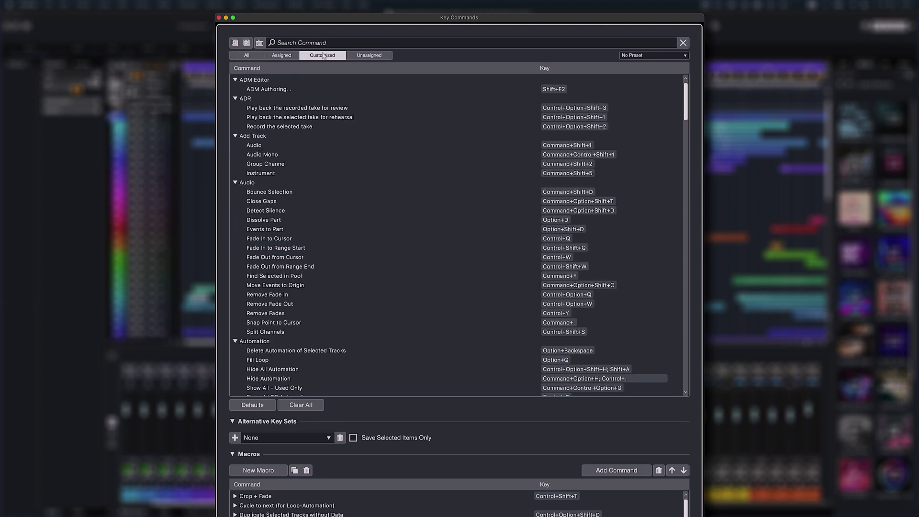
pyautogui.click(276, 57)
# Search the commands for "Show only" and assign Option+1 to Agents: Show Only Selected Channels/Tracks.
pyautogui.click(316, 42)
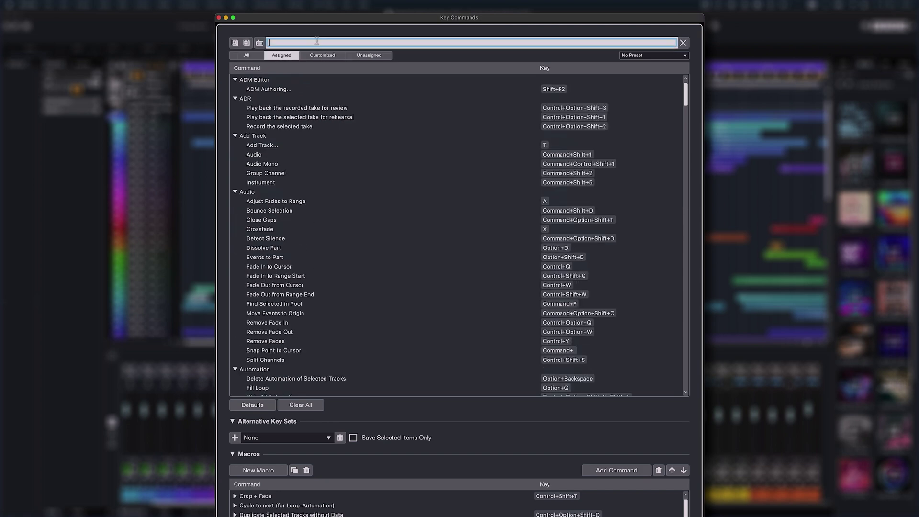
pyautogui.write('Show only')
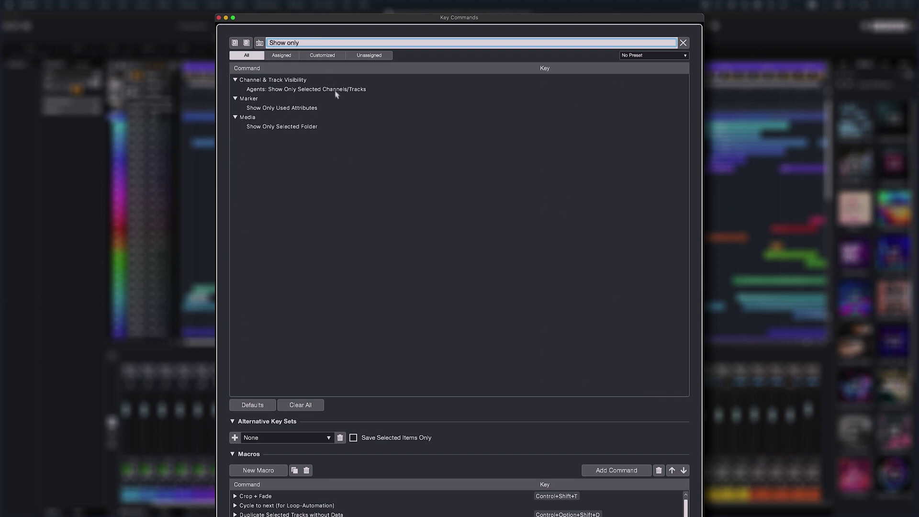
pyautogui.click(336, 91)
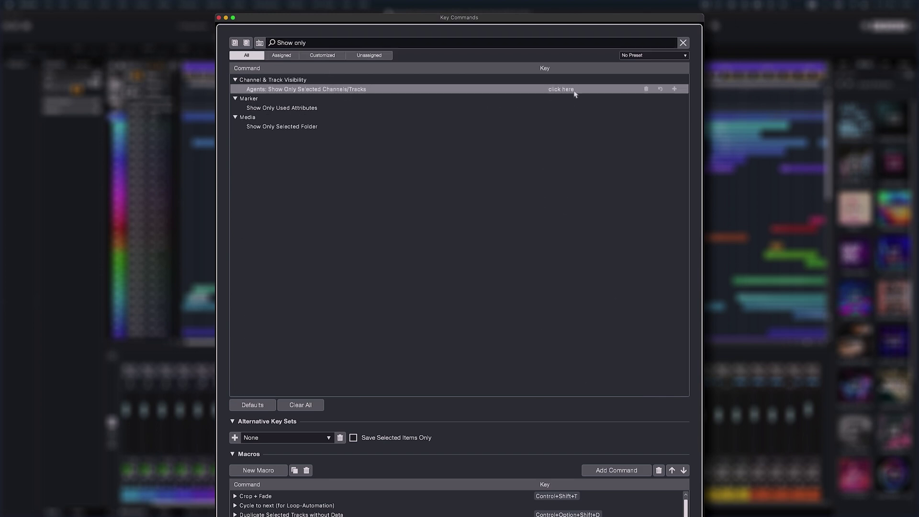
pyautogui.press('alt')
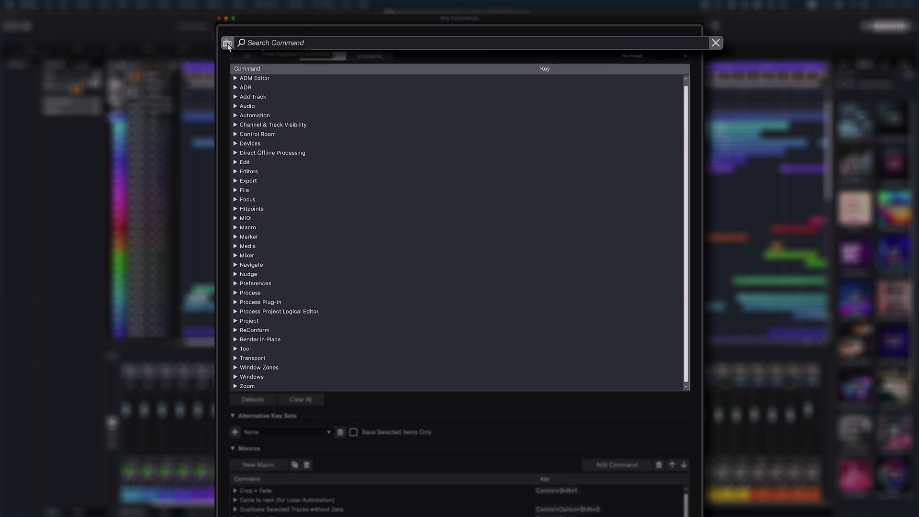
# Look up which commands are assigned to Option+Shift+1, Control+Shift+1, Option+Q, G and H using the key search.
pyautogui.click(227, 43)
pyautogui.hotkey('alt', 'shift', '1')
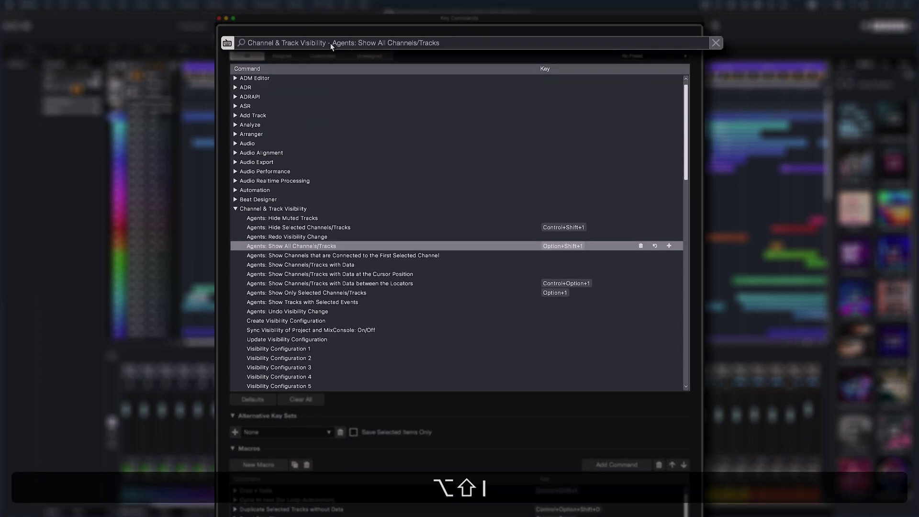
pyautogui.hotkey('ctrl', 'shift', '1')
pyautogui.hotkey('alt', 'q')
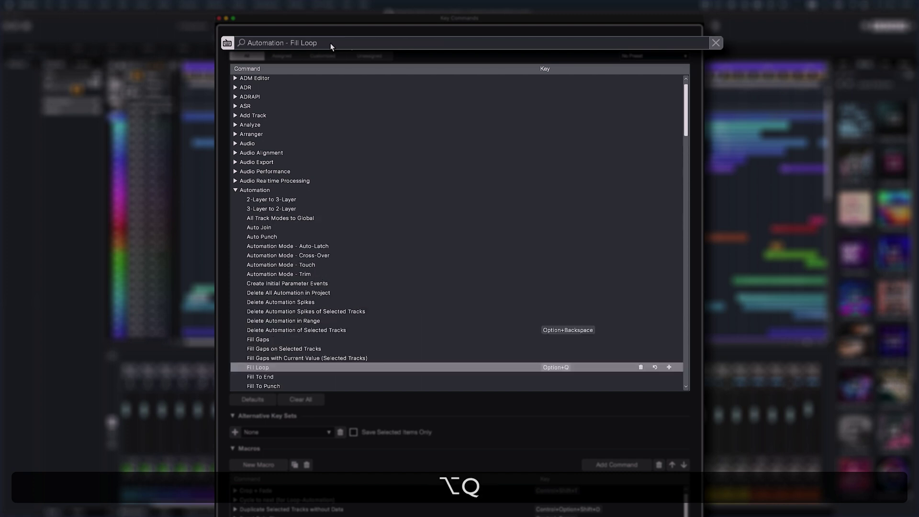
pyautogui.press('g')
pyautogui.press('h')
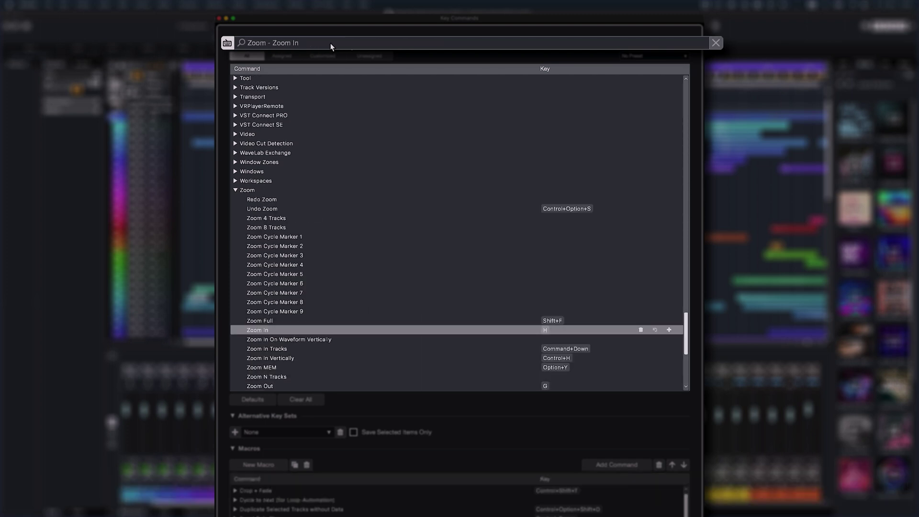
pyautogui.click(337, 42)
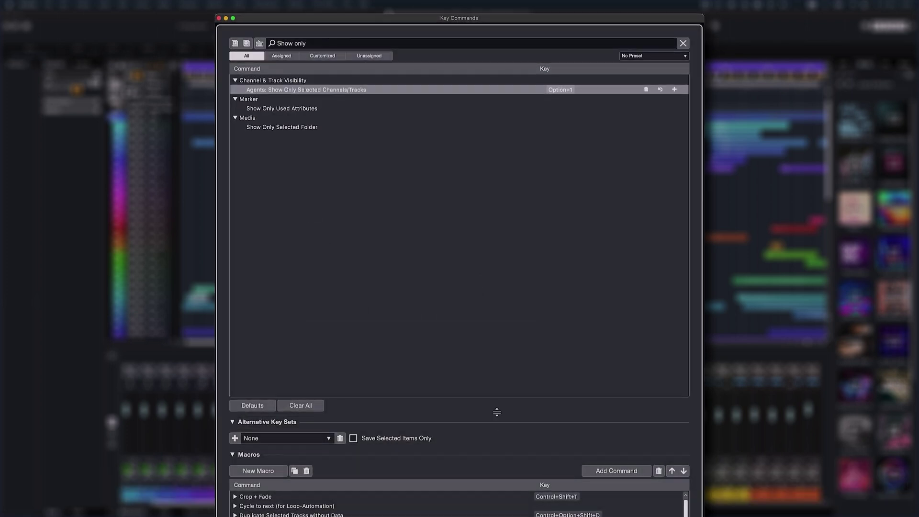
# Enlarge the macro list, expand the Reverse and Adjust Snappoint macro and assign Command+Option+Shift+R to it.
pyautogui.moveTo(496, 393); pyautogui.dragTo(481, 85)
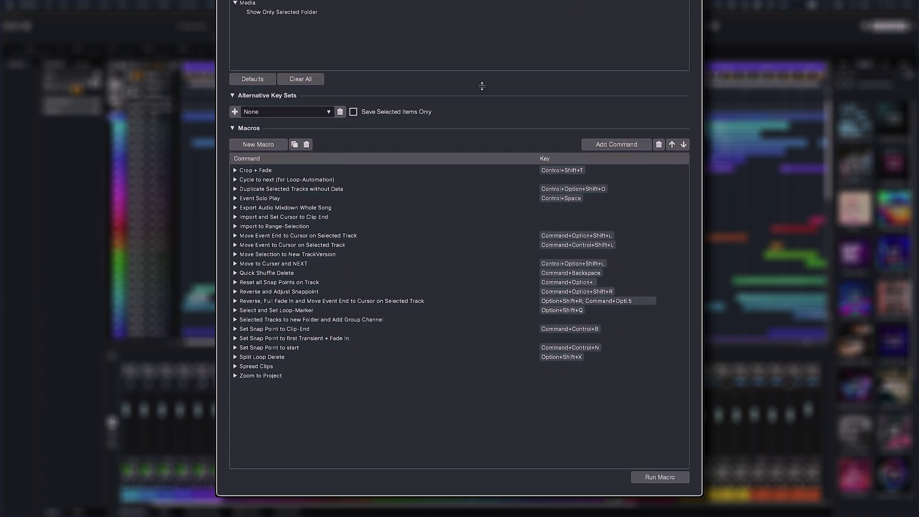
pyautogui.click(235, 291)
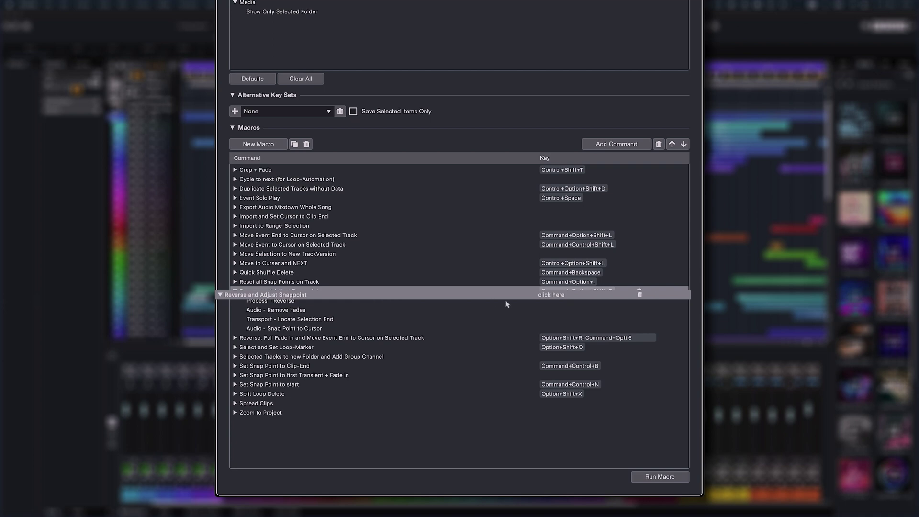
pyautogui.press('alt+shift+super+r')
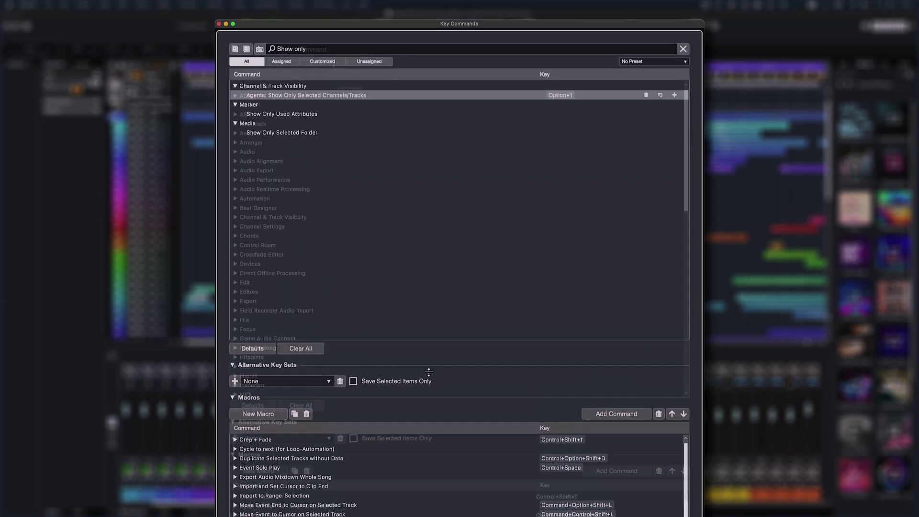
# Search for "rename" and "active track" to review Rename Selected Events and the cycle and position marker commands for the active track.
pyautogui.write('rename')
pyautogui.click(336, 136)
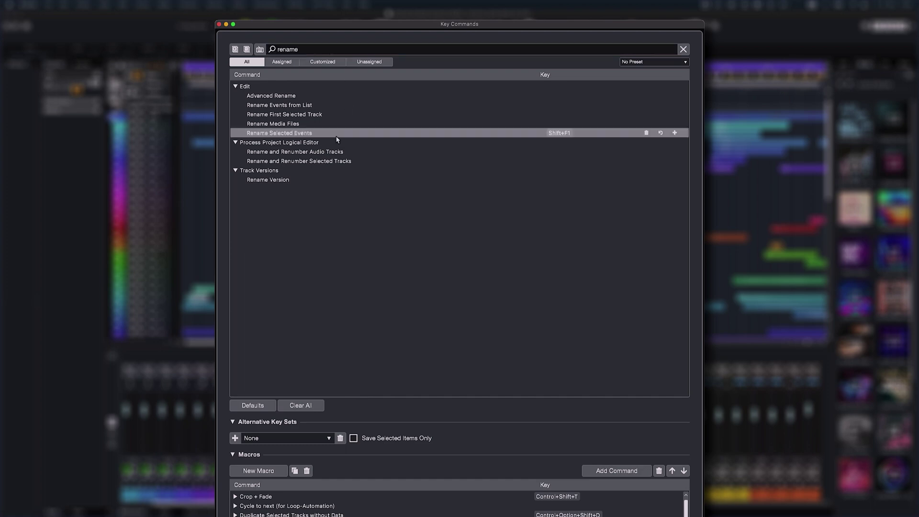
pyautogui.doubleClick(293, 48)
pyautogui.write('active track')
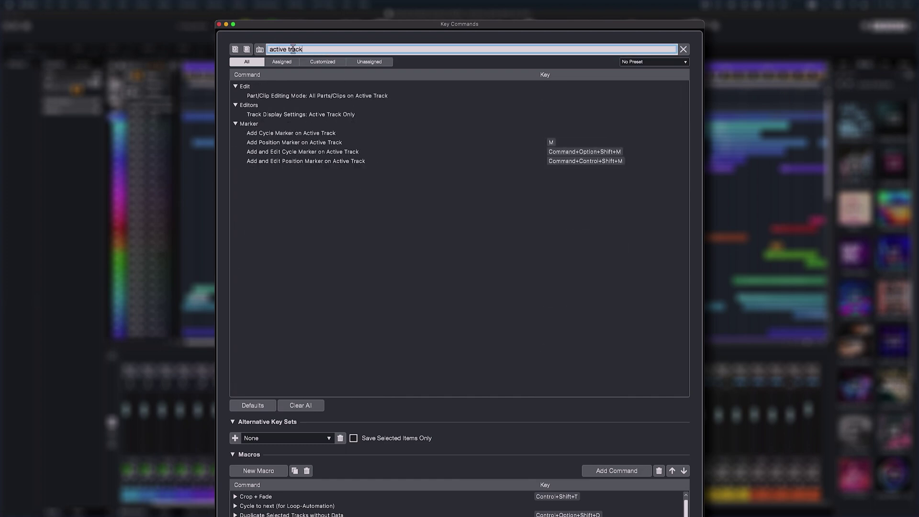
pyautogui.click(308, 136)
pyautogui.click(309, 143)
pyautogui.click(312, 152)
pyautogui.click(316, 162)
# Search for "range to", review Range to Next Hitpoint and Range to Previous Hitpoint, and close the Key Commands editor with the search cleared.
pyautogui.click(280, 50)
pyautogui.write('range to')
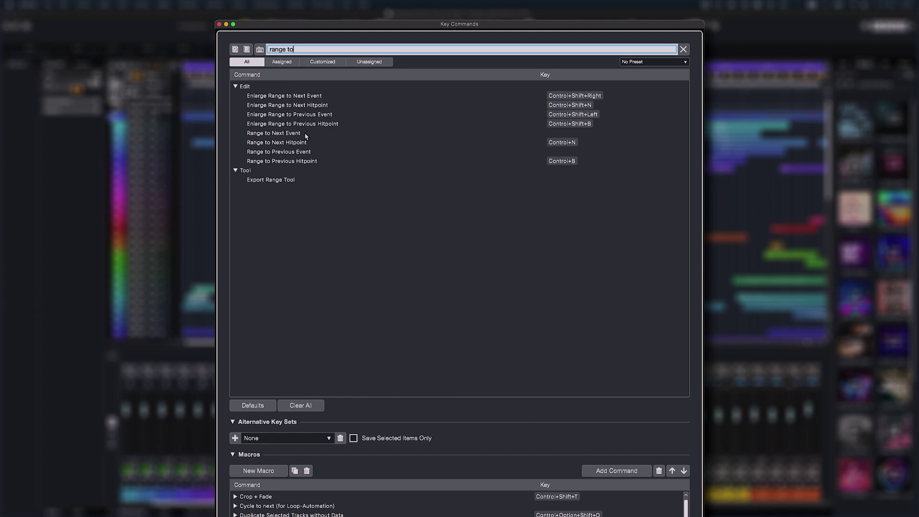
pyautogui.click(306, 143)
pyautogui.click(306, 163)
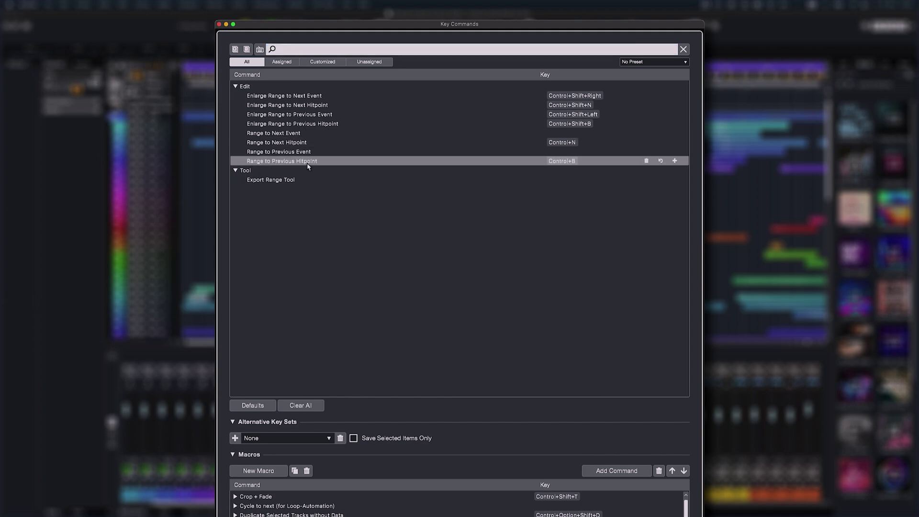
pyautogui.click(683, 49)
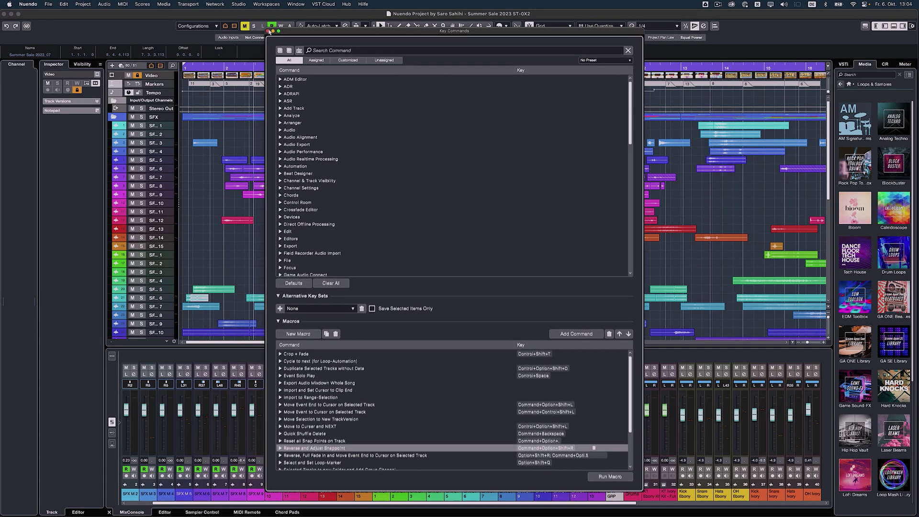
pyautogui.click(219, 22)
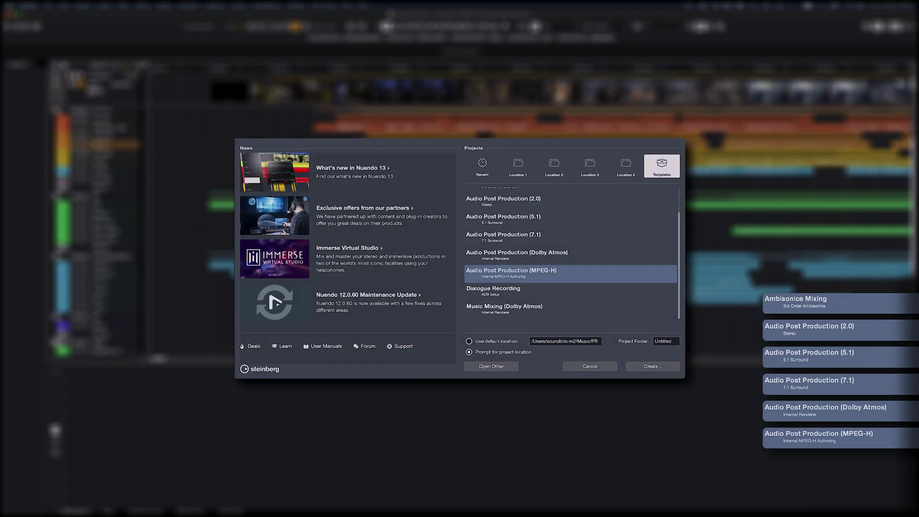
pyautogui.click(493, 290)
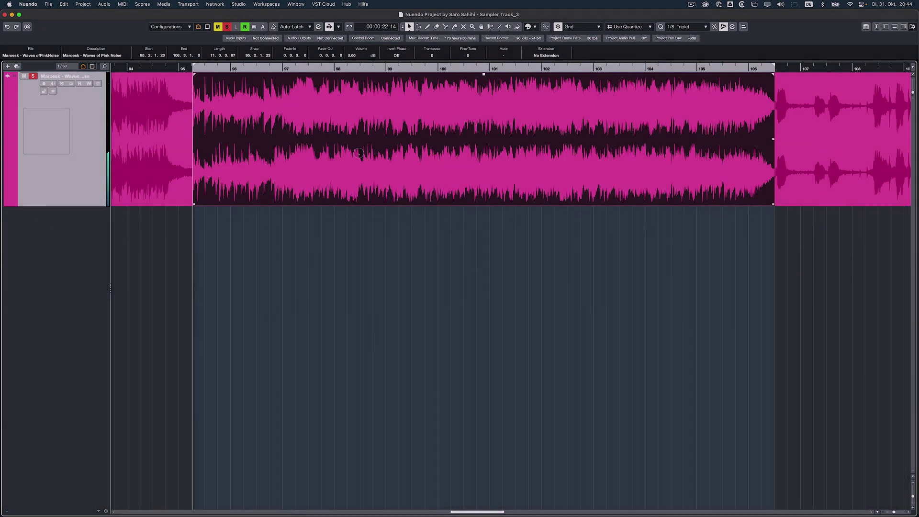
# Apply the SpectraLayers extension to the selected audio event on the Maroesk - Waves of Pink Noise track.
pyautogui.rightClick(358, 153)
pyautogui.moveTo(441, 184)
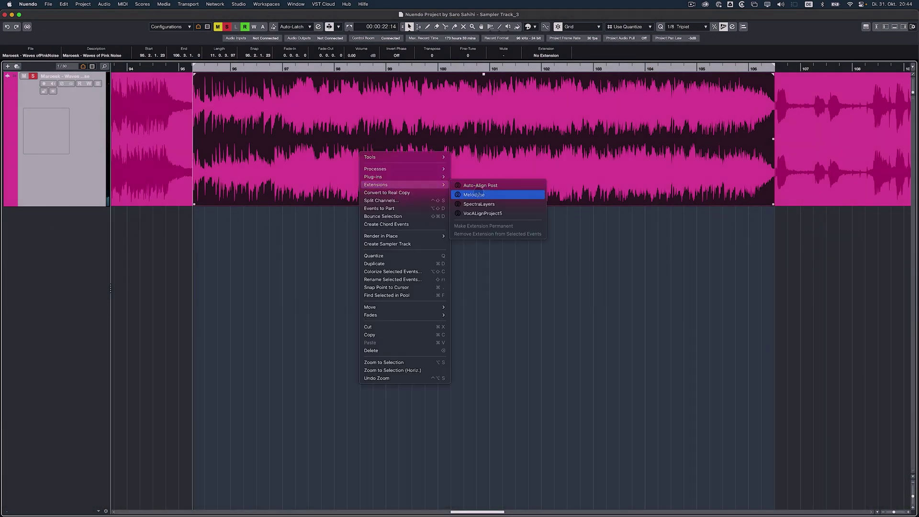
pyautogui.click(485, 204)
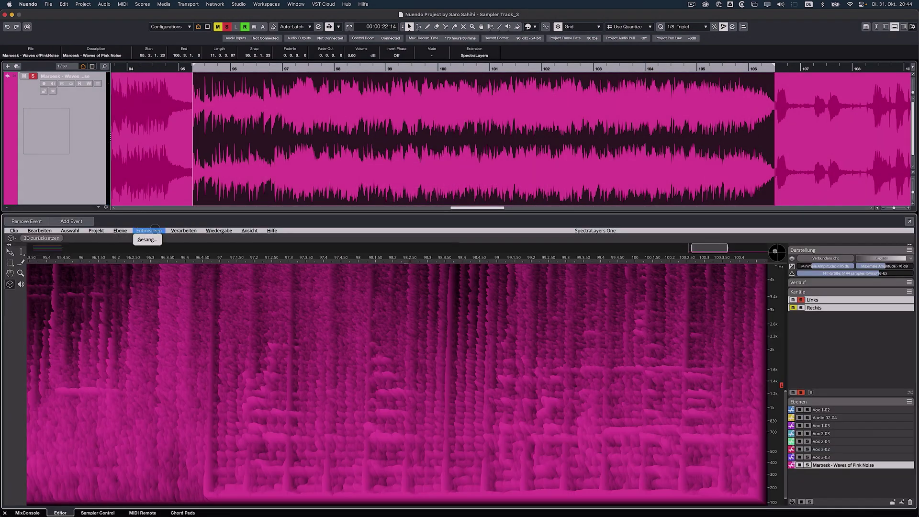
# Unmix the vocals (Gesang) from the event and solo the Nicht Entmischt and Gesang layers in turn.
pyautogui.click(149, 238)
pyautogui.click(501, 268)
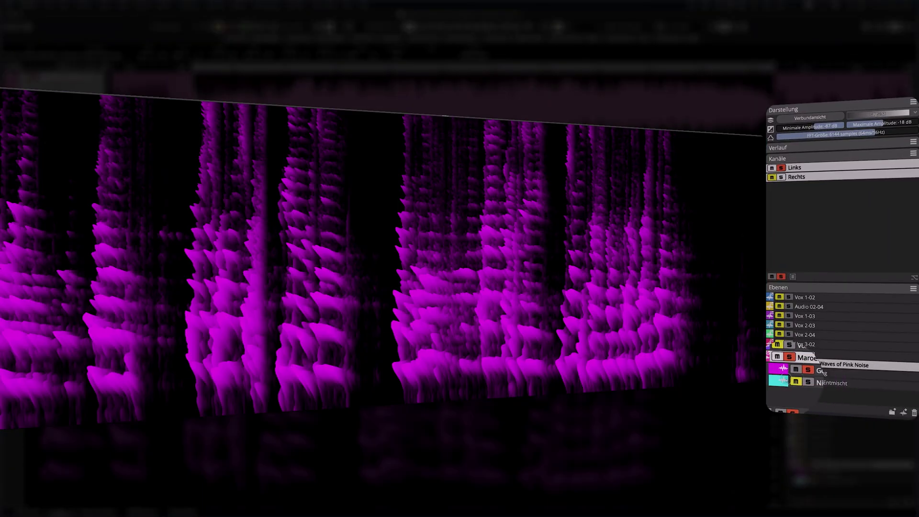
pyautogui.click(804, 381)
pyautogui.click(802, 371)
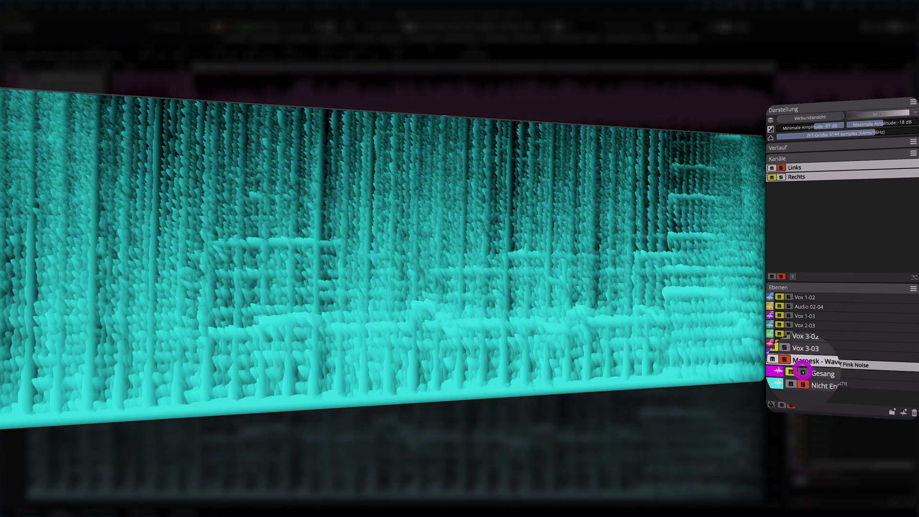